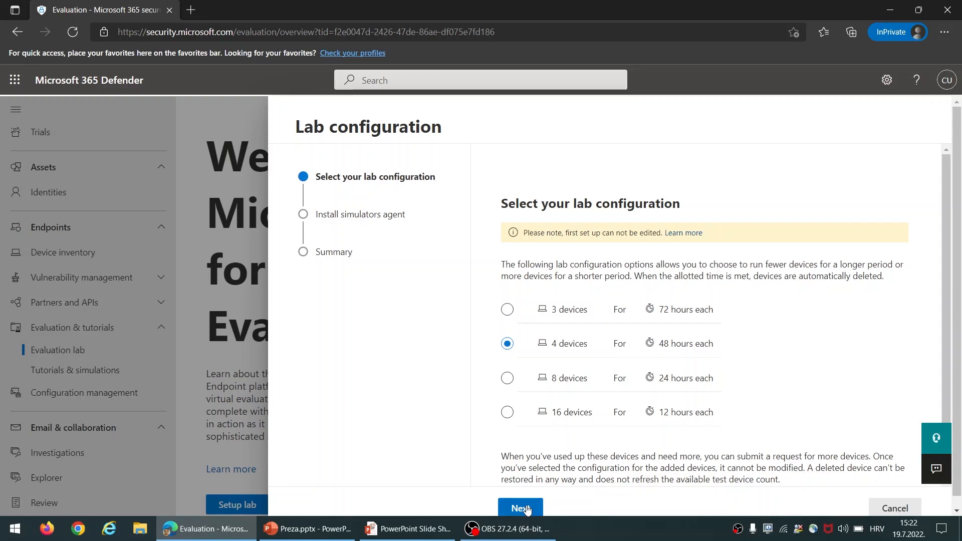
Advance the lab setup wizard to the simulators step
left_click(527, 509)
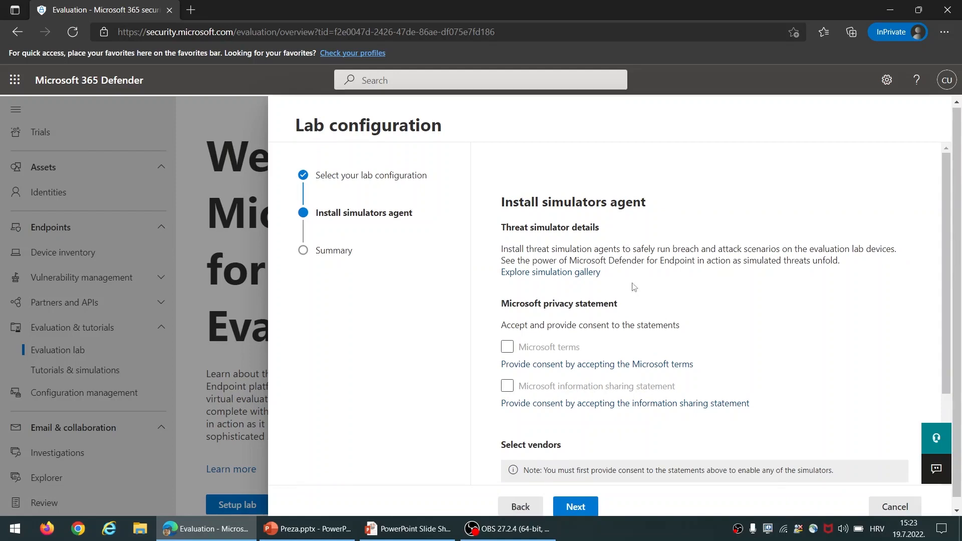
scroll(532, 319, "down", 2)
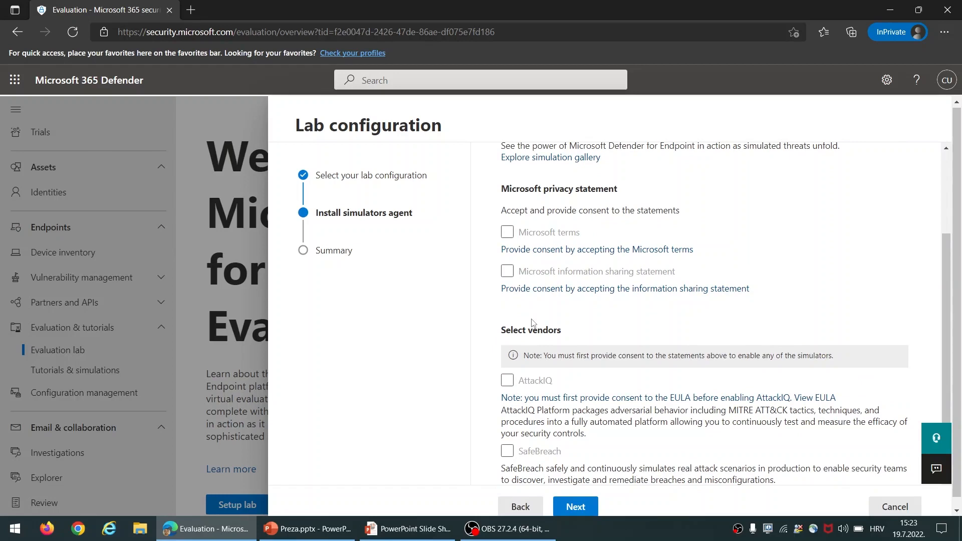
scroll(533, 323, "up", 3)
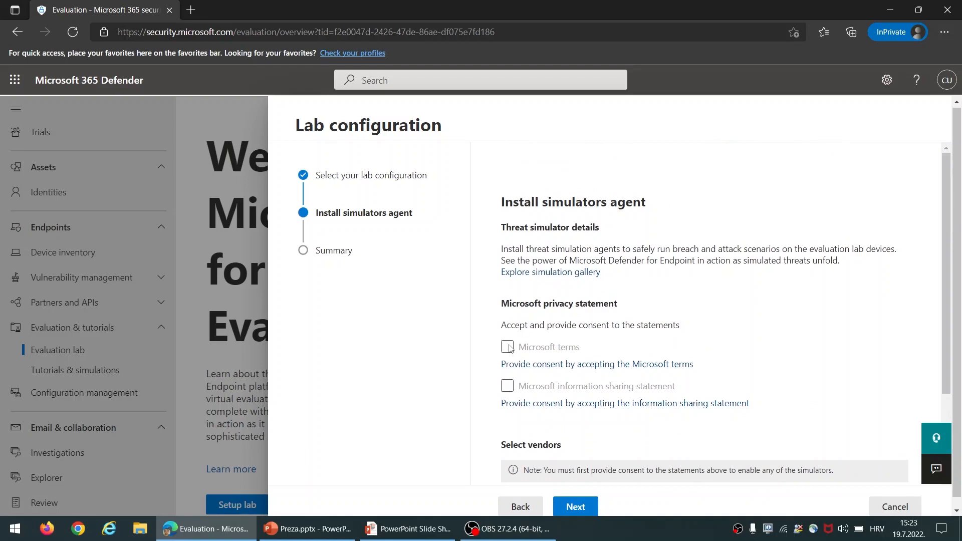
Accept the Microsoft terms and the information sharing statement, and tick both consent boxes
left_click(554, 365)
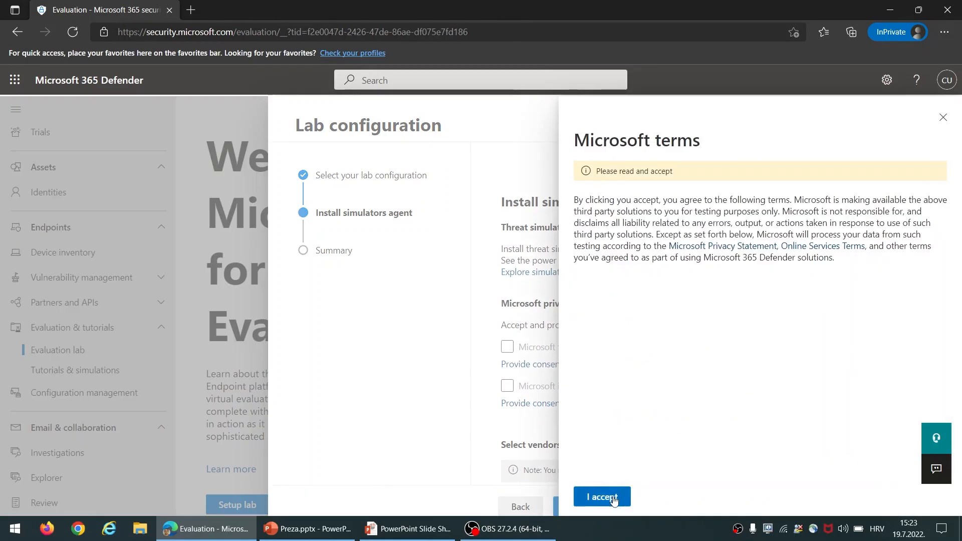
left_click(614, 499)
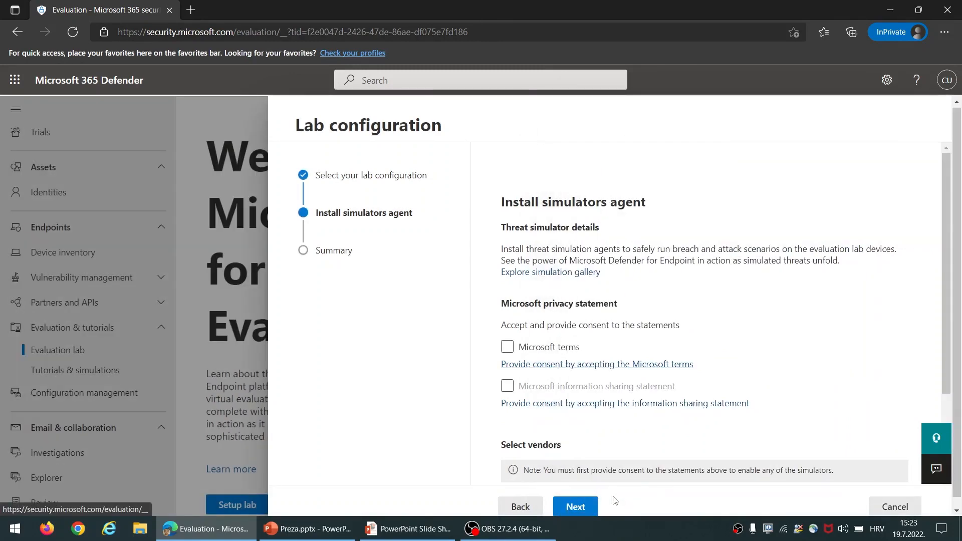
left_click(582, 406)
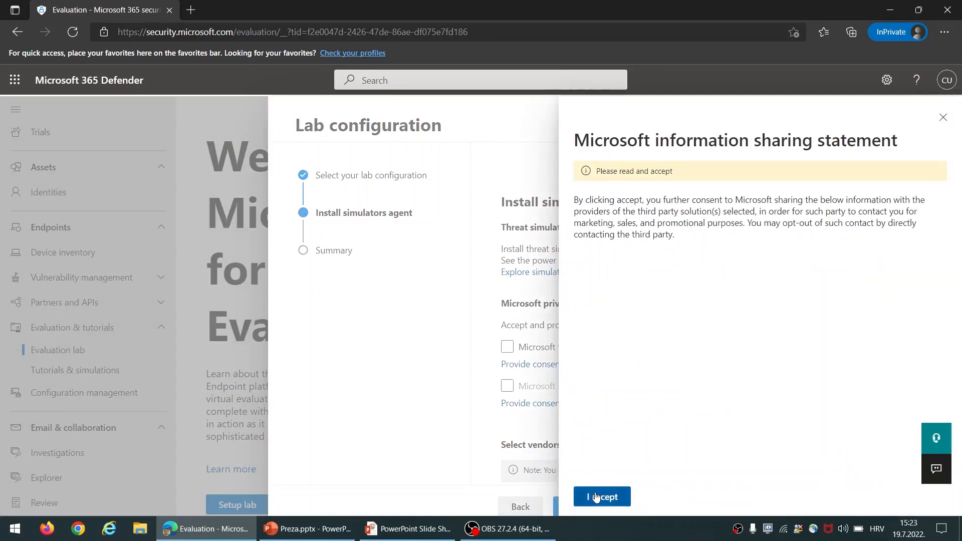
left_click(596, 496)
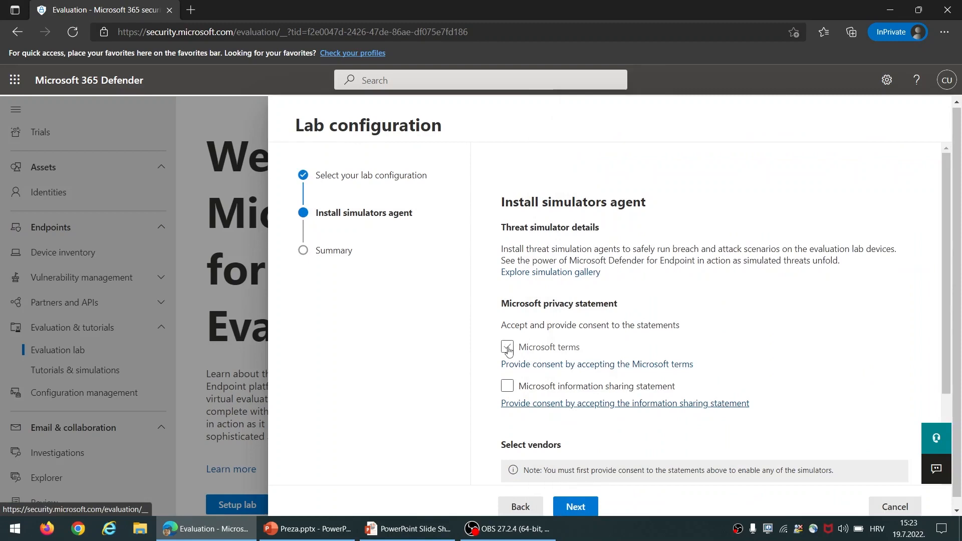
left_click(507, 350)
left_click(507, 389)
Enable the SafeBreach simulator and bring up the AttackIQ licence agreement
scroll(507, 390, "down", 3)
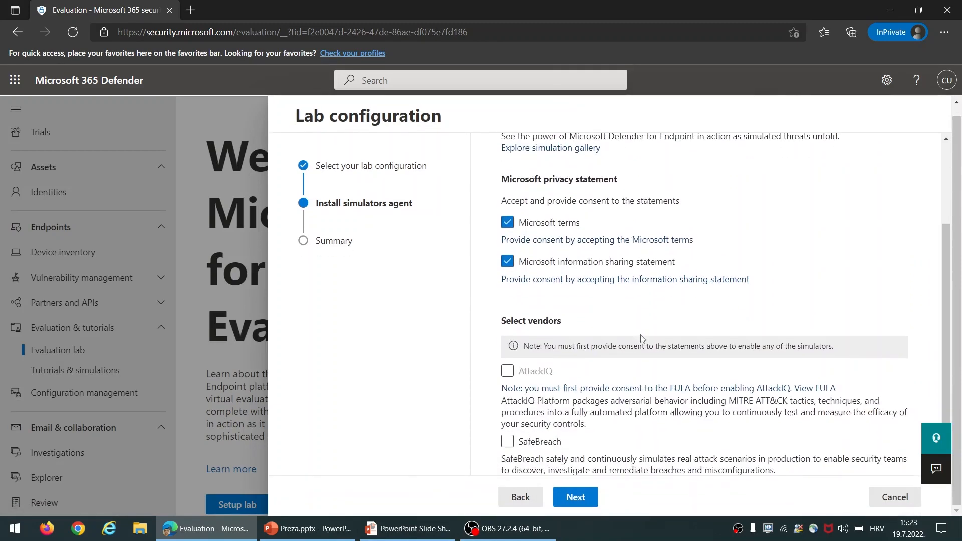
left_click(507, 442)
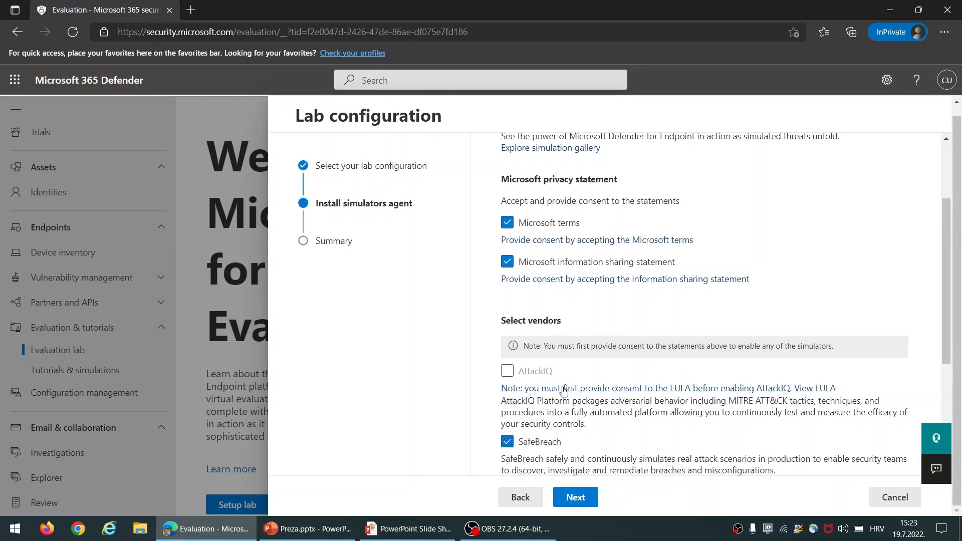
left_click(595, 391)
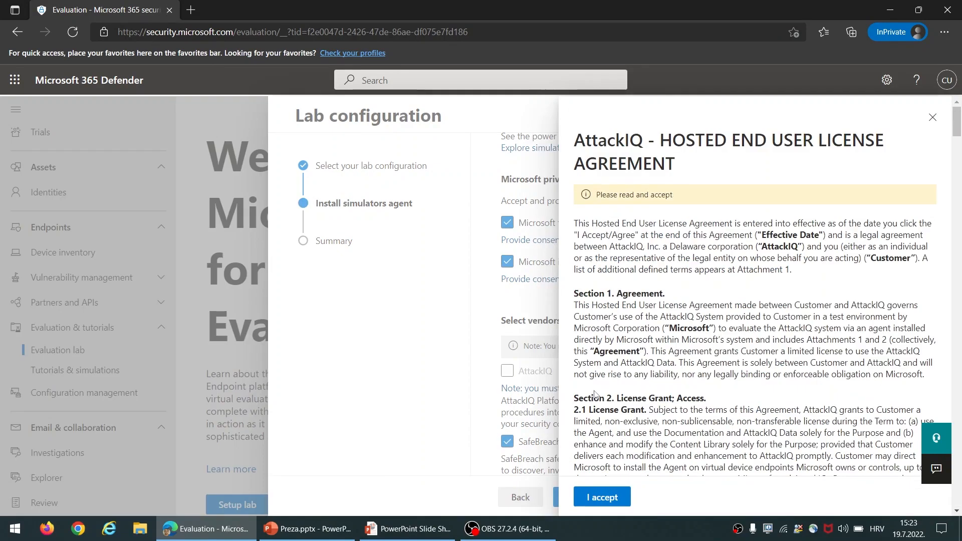
Accept the AttackIQ licence agreement and enable the AttackIQ simulator
left_click(598, 496)
left_click(508, 373)
scroll(508, 373, "down", 3)
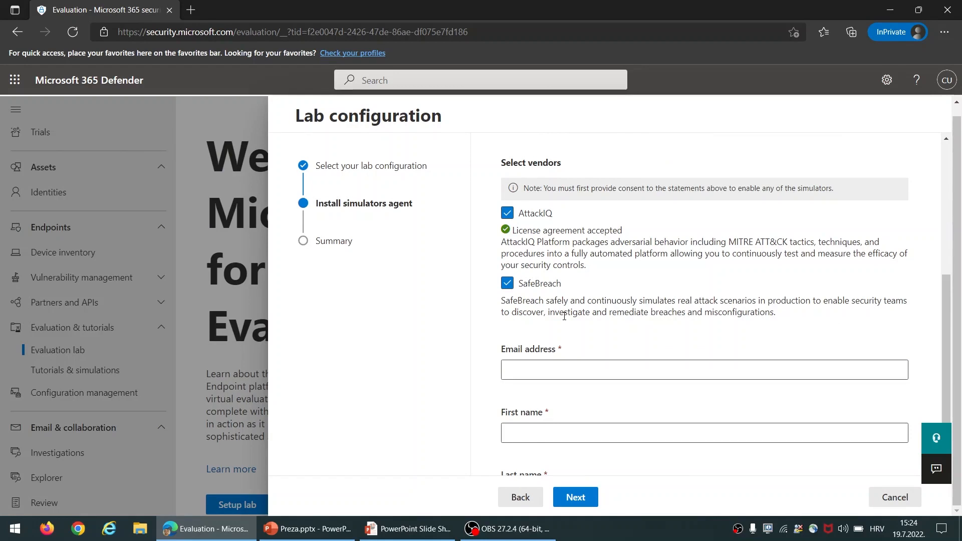
Fill in the contact e-mail address, first name and last name, then continue to the Summary
left_click(542, 362)
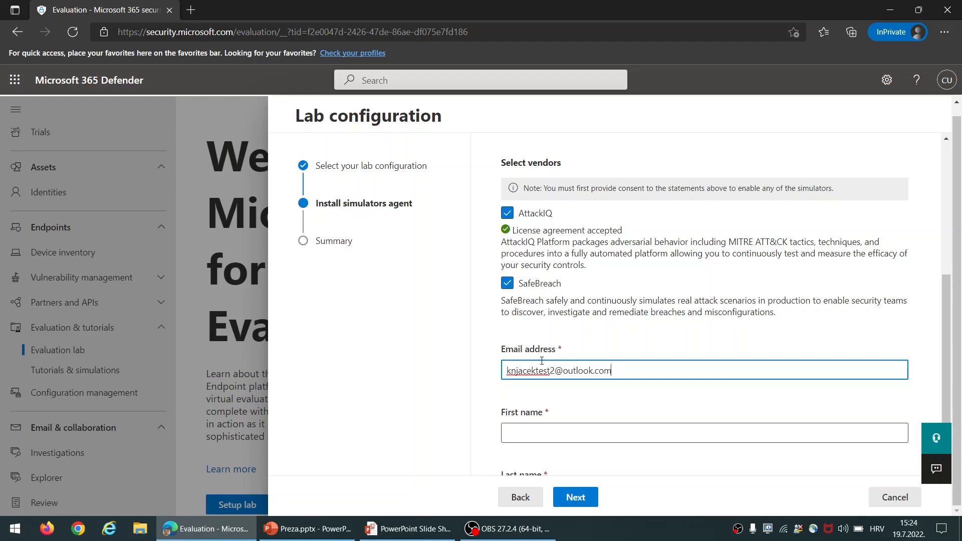
key("Tab")
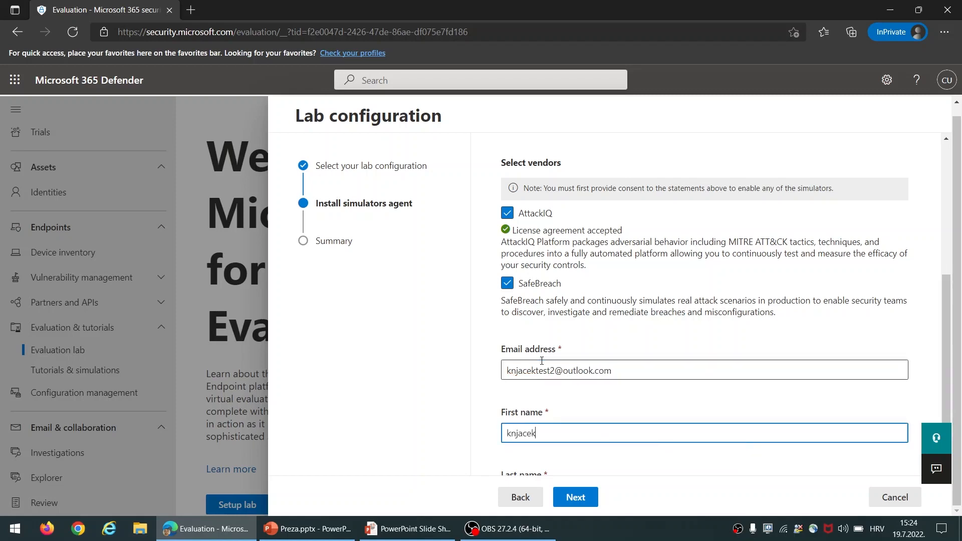
scroll(542, 361, "down", 1)
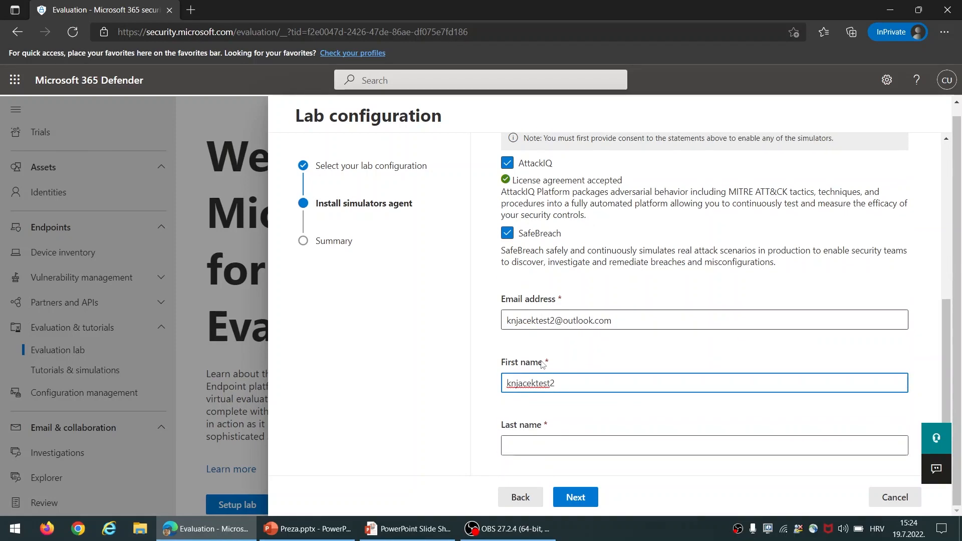
left_click(538, 450)
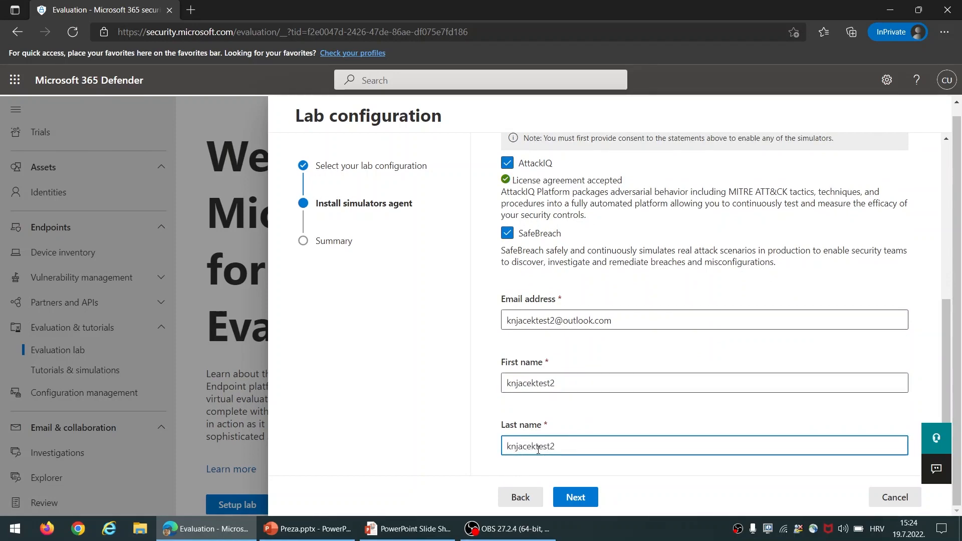
left_click(575, 496)
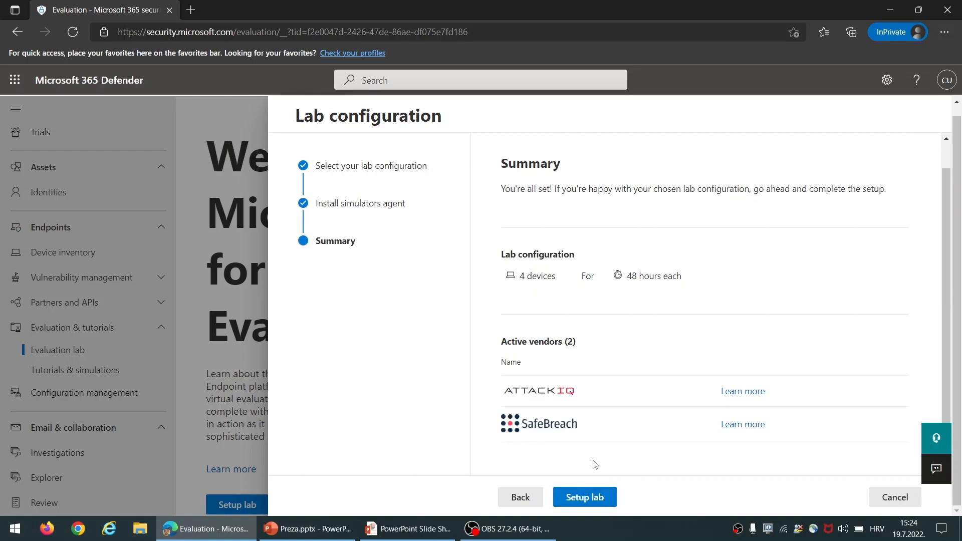
Submit the lab setup so it shows Completed with 2/2 simulators enabled
left_click(606, 496)
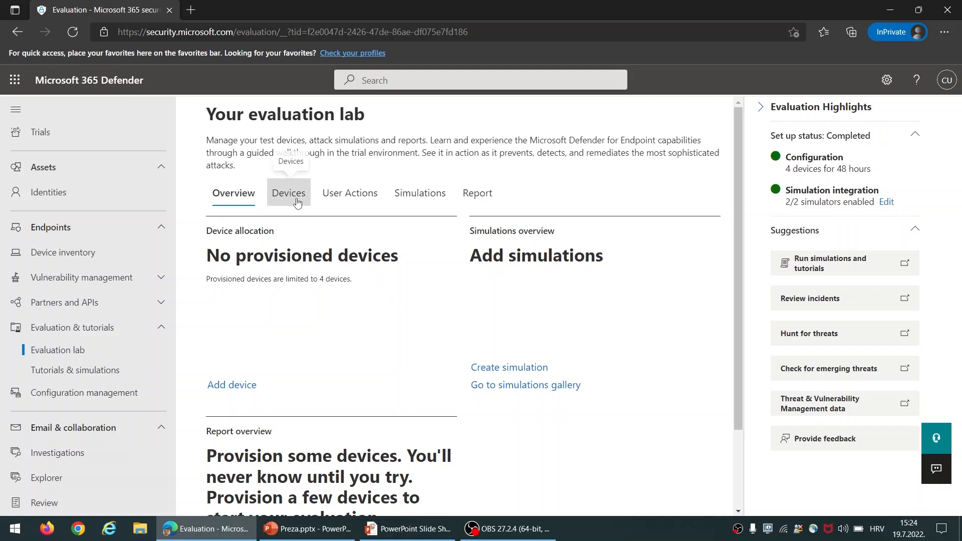
Add a Windows 10 test device with Java Runtime, Office, Python and SysInternals selected
left_click(242, 391)
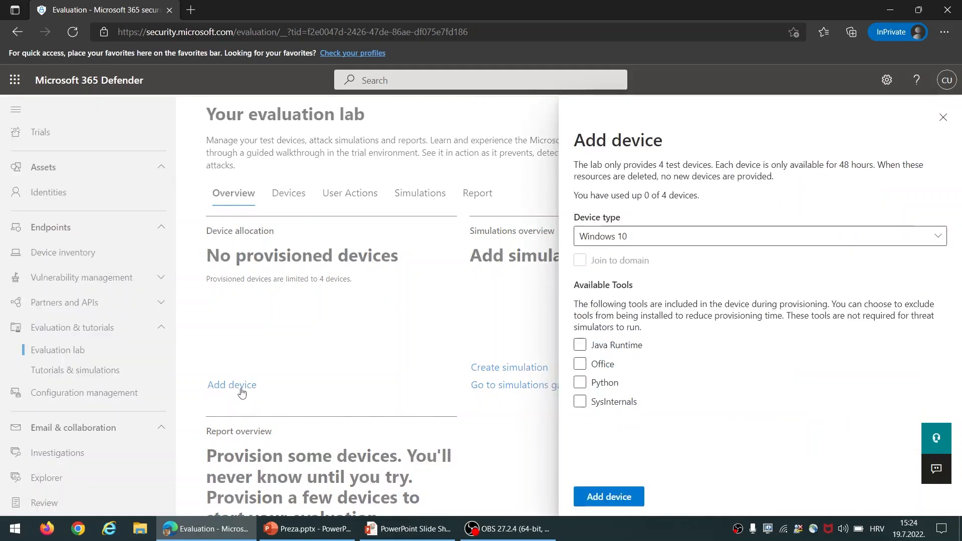
left_click(657, 237)
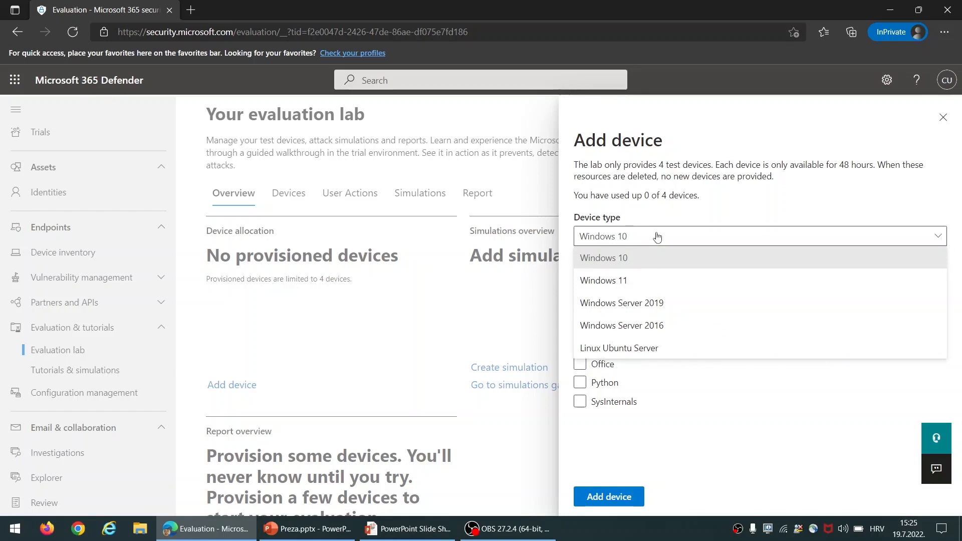
left_click(658, 236)
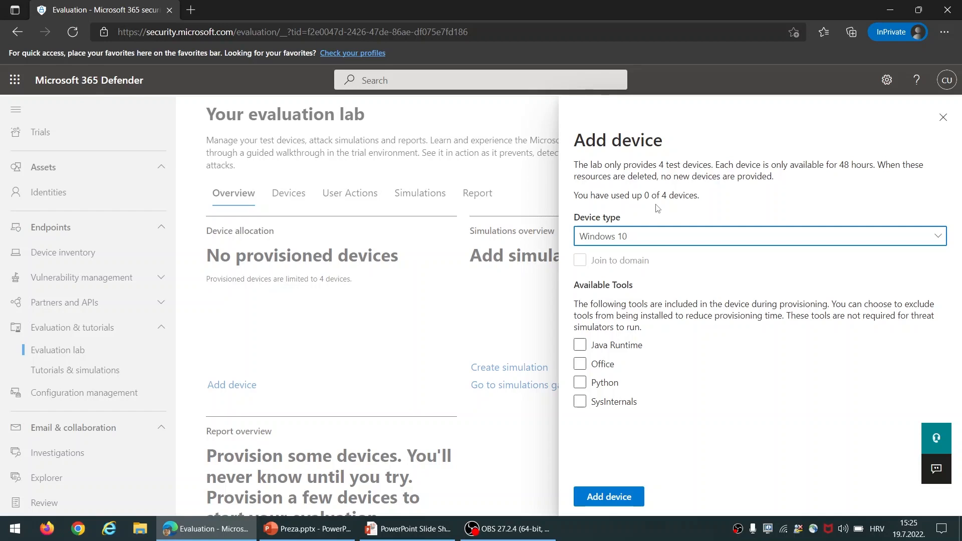
left_click(580, 345)
left_click(580, 364)
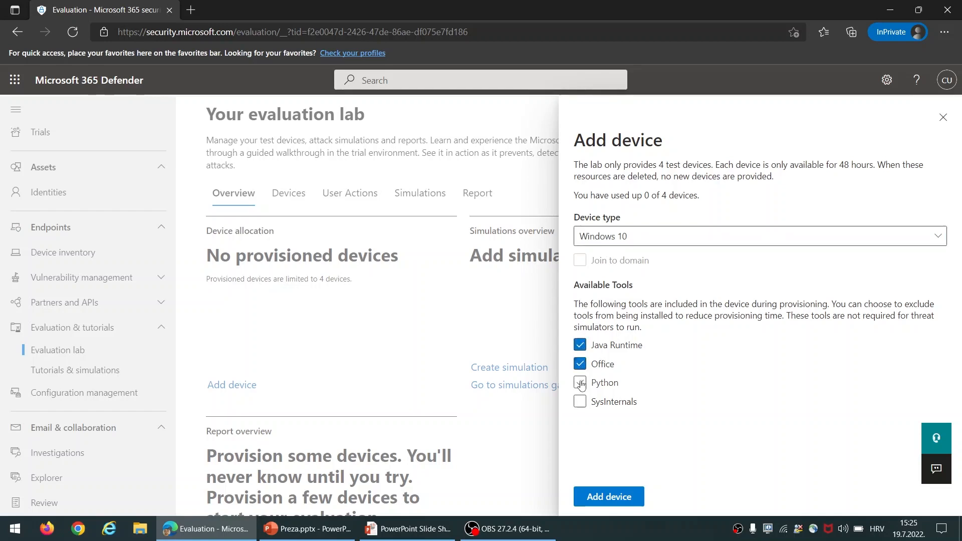
left_click(580, 384)
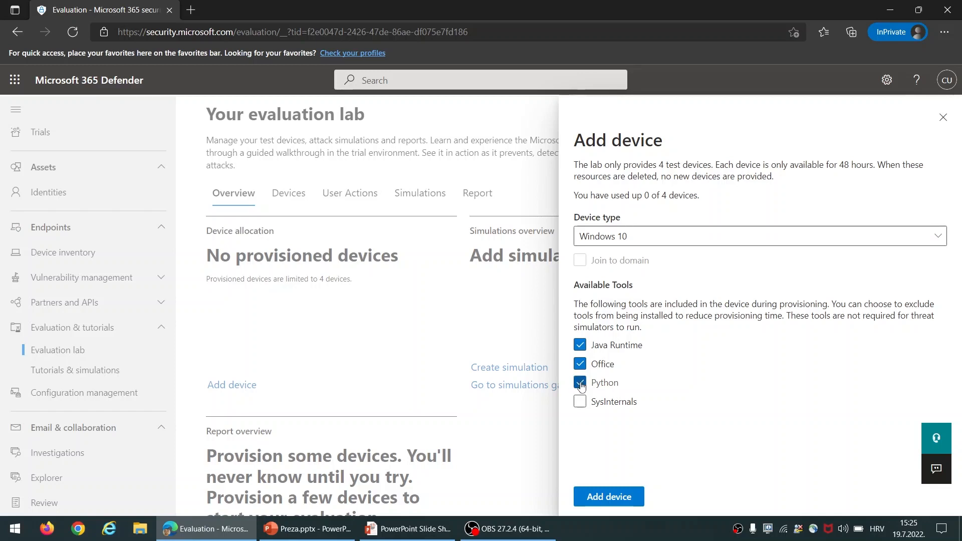
left_click(580, 402)
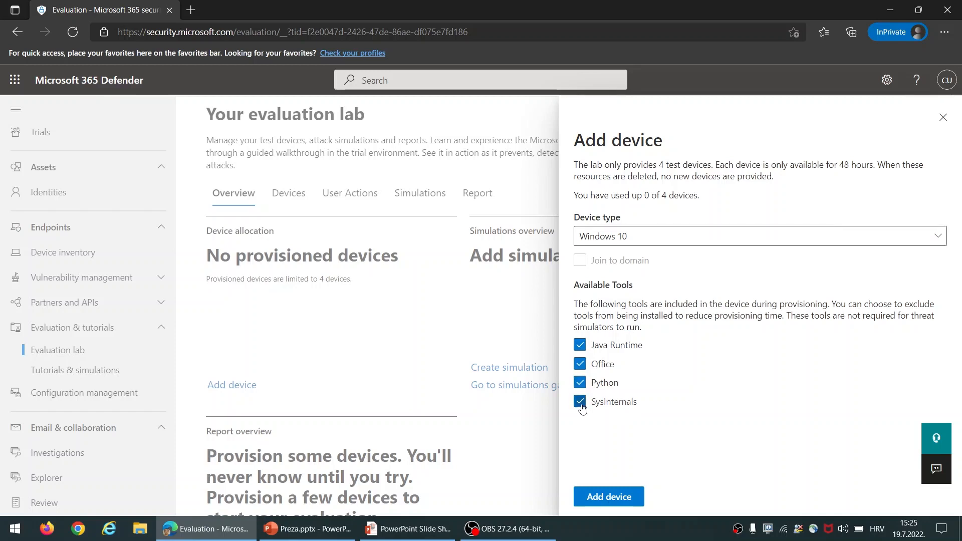
Provision the device, copy its connection password and close the device details
left_click(633, 496)
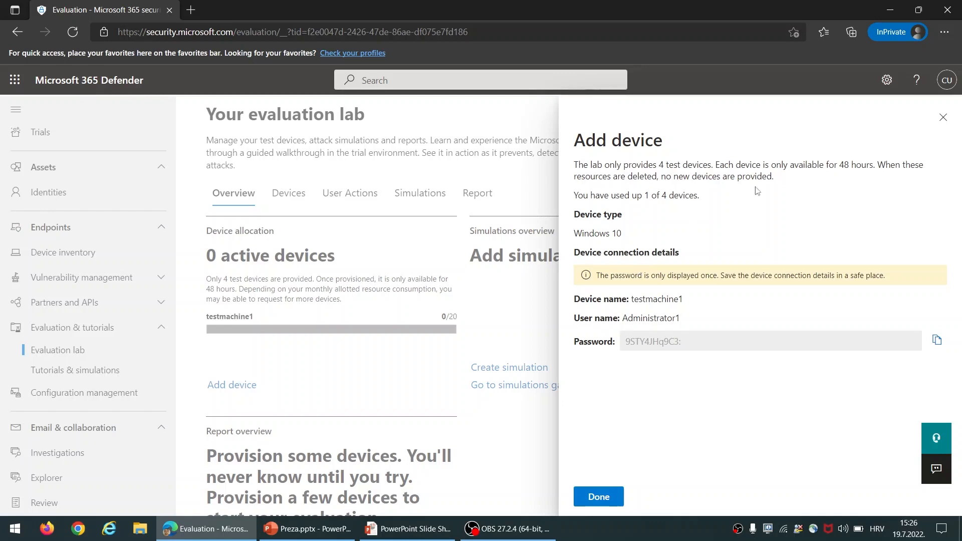
left_click(937, 342)
left_click(621, 499)
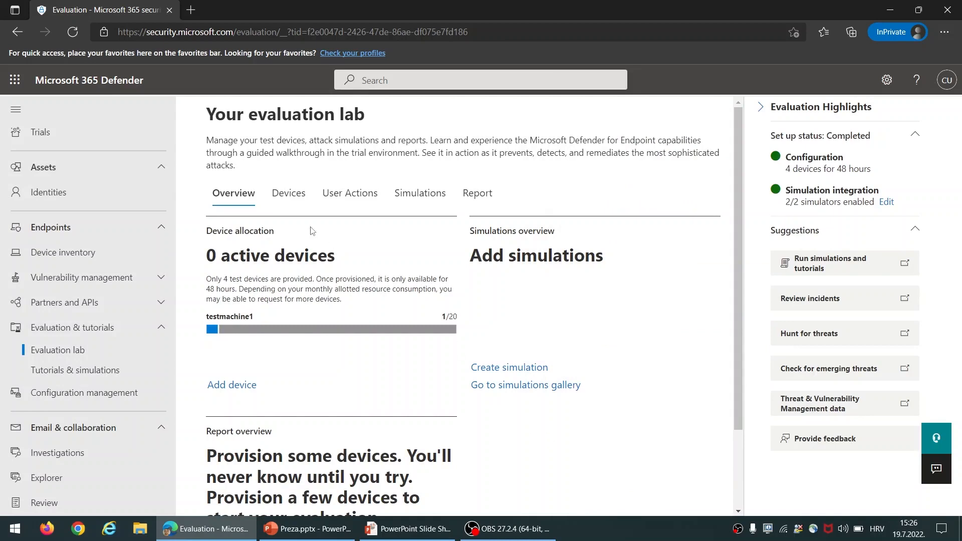
Check the lab's Devices list, then browse Simulations & tutorials to the Document drops backdoor scenario
left_click(295, 195)
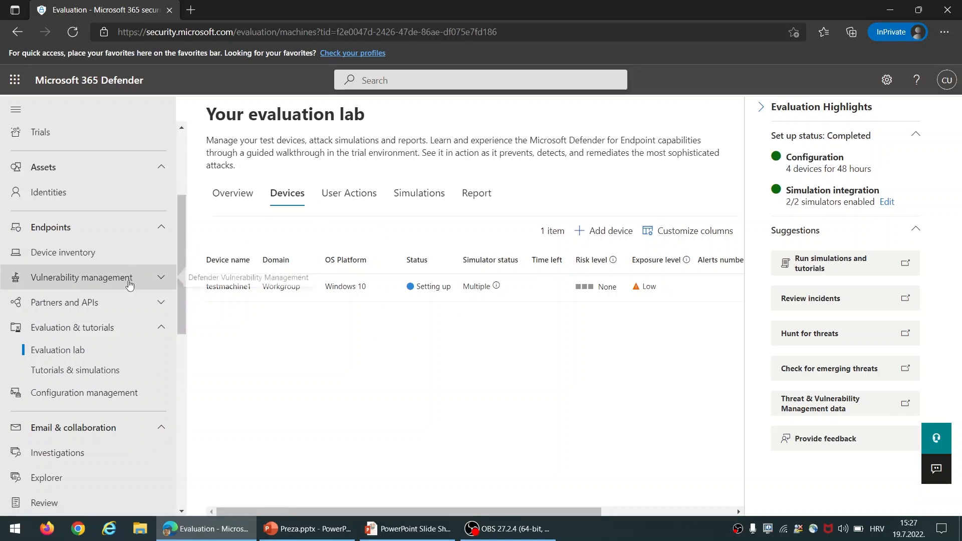
left_click(82, 373)
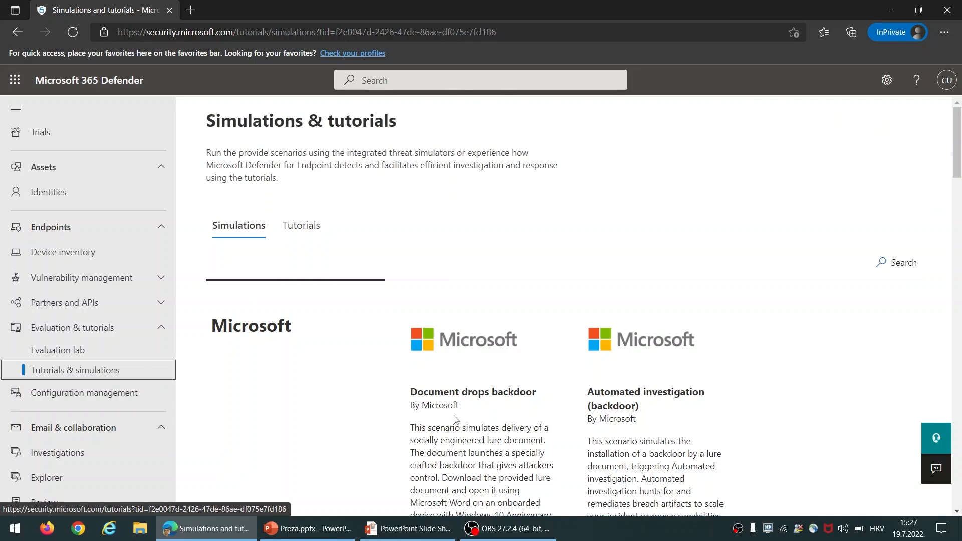
scroll(451, 426, "down", 2)
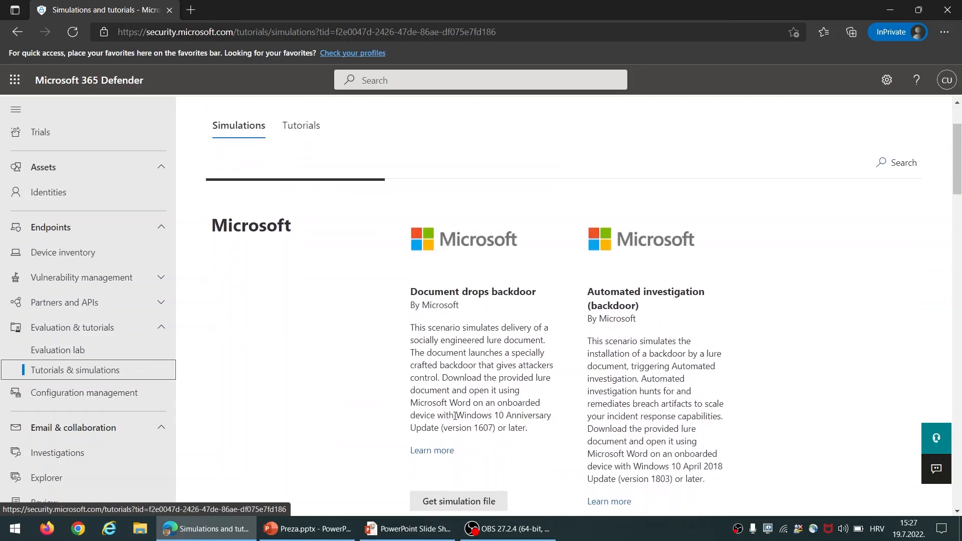
Open the Document drops backdoor guide PDF and scroll through its pages
left_click(440, 449)
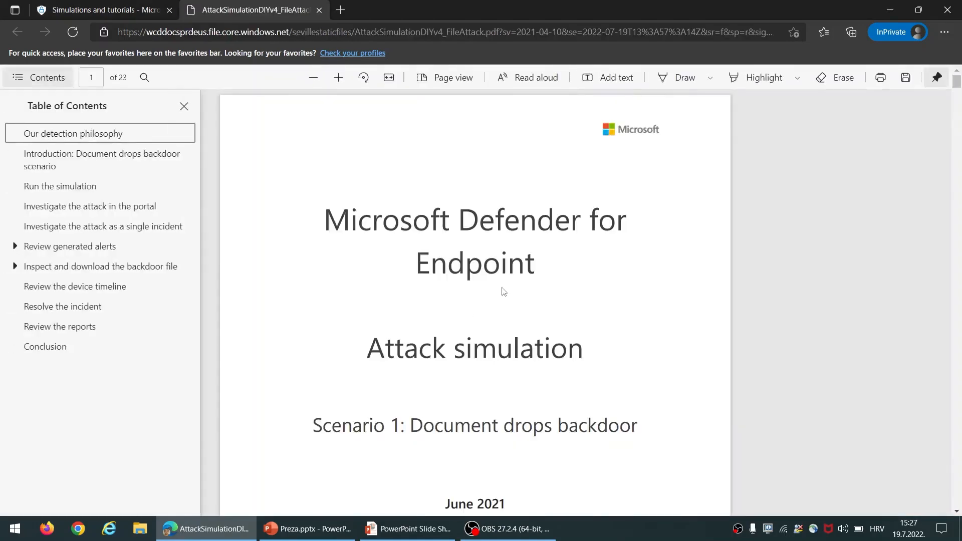
scroll(504, 291, "down", 5)
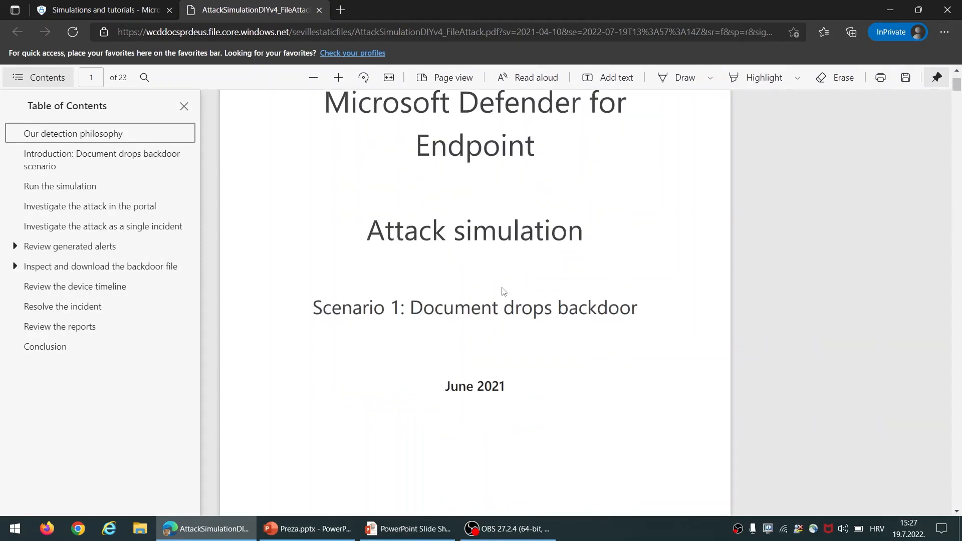
scroll(504, 291, "down", 2)
scroll(504, 291, "down", 2)
Close the guide PDF, browse the simulations gallery, and go back to the Evaluation lab overview
left_click(319, 10)
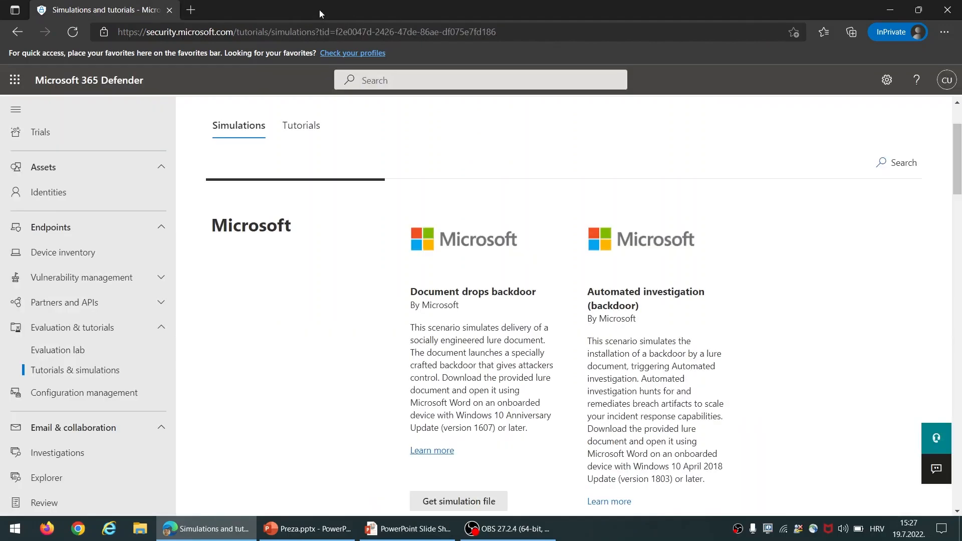
scroll(414, 203, "down", 5)
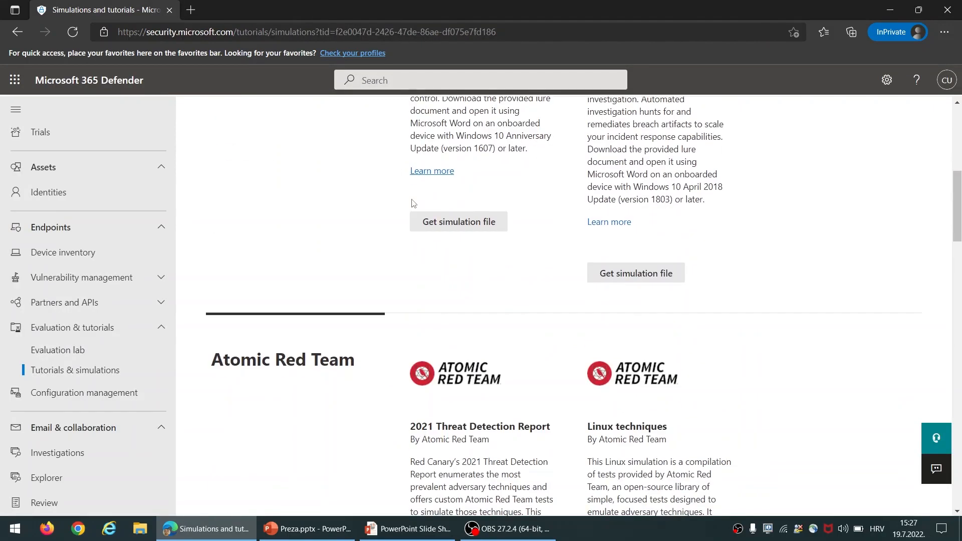
scroll(414, 203, "down", 1)
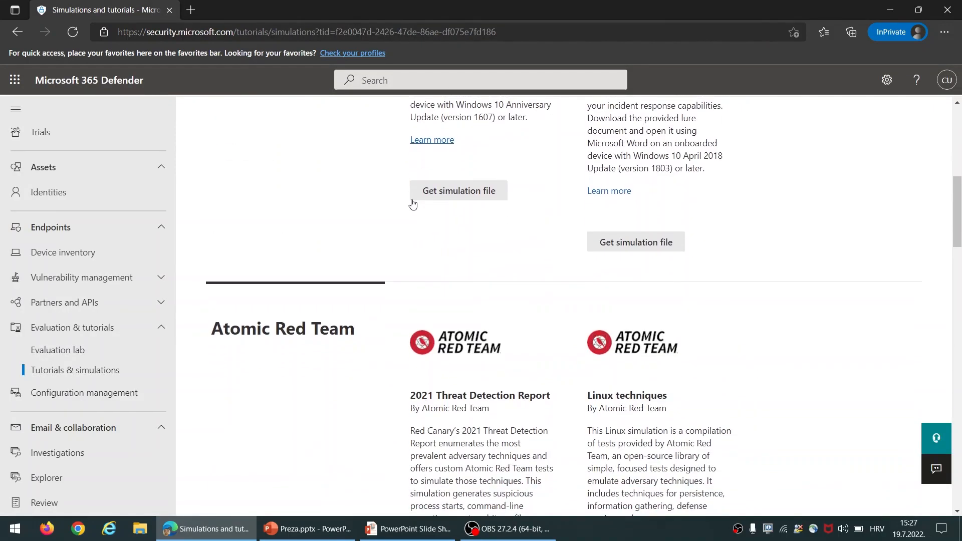
scroll(414, 203, "down", 2)
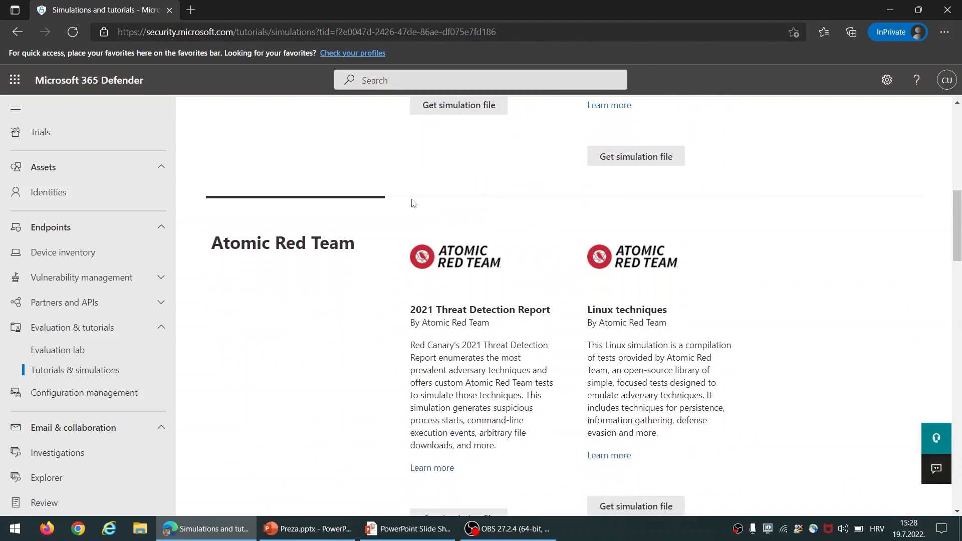
scroll(414, 203, "down", 7)
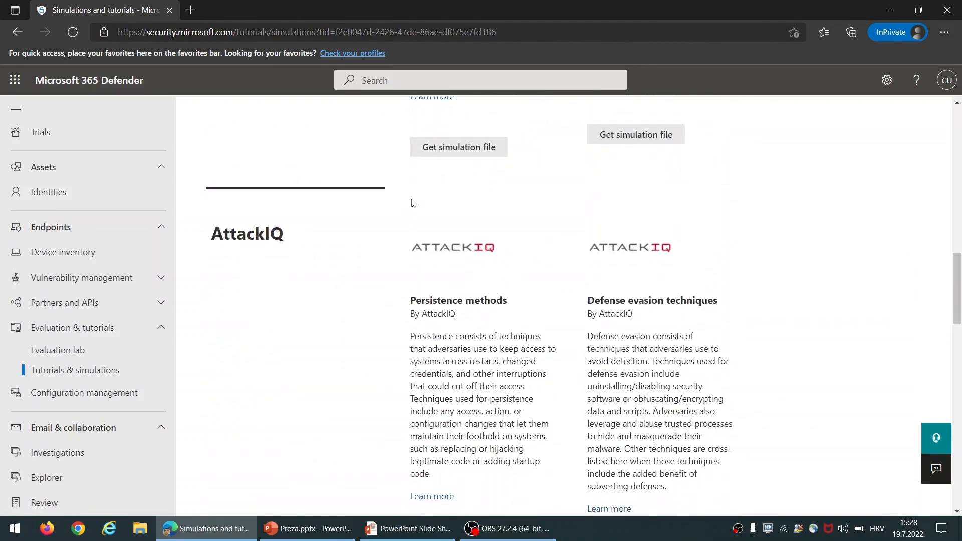
scroll(413, 203, "down", 3)
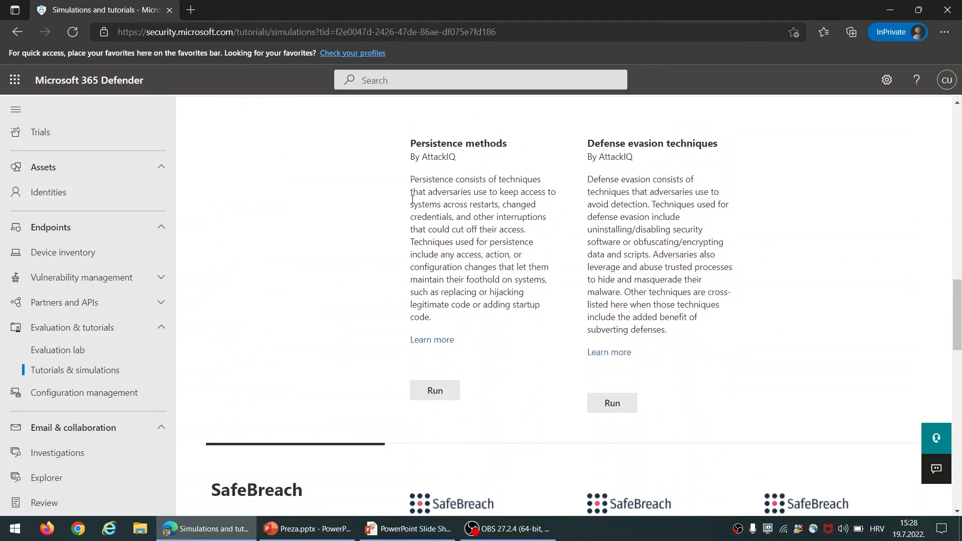
scroll(412, 200, "down", 1)
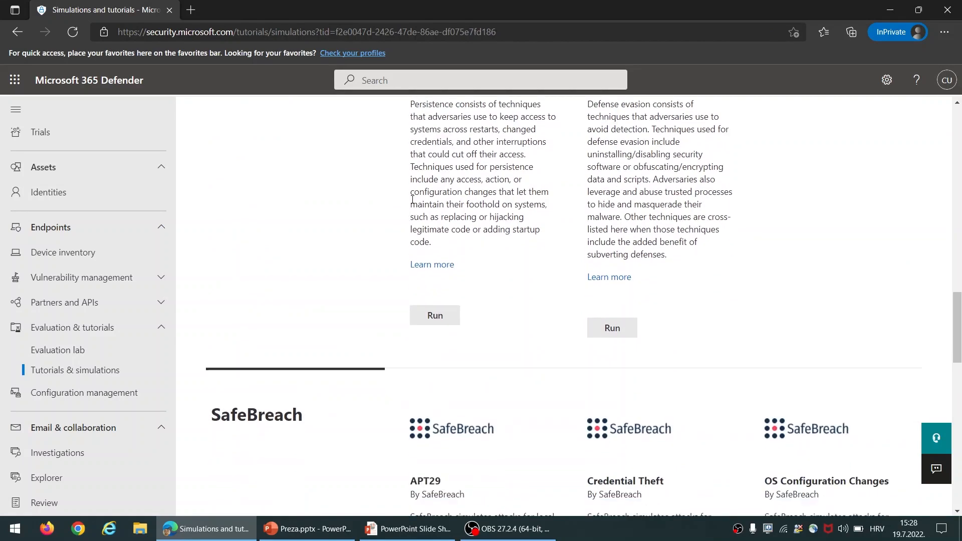
scroll(413, 200, "down", 7)
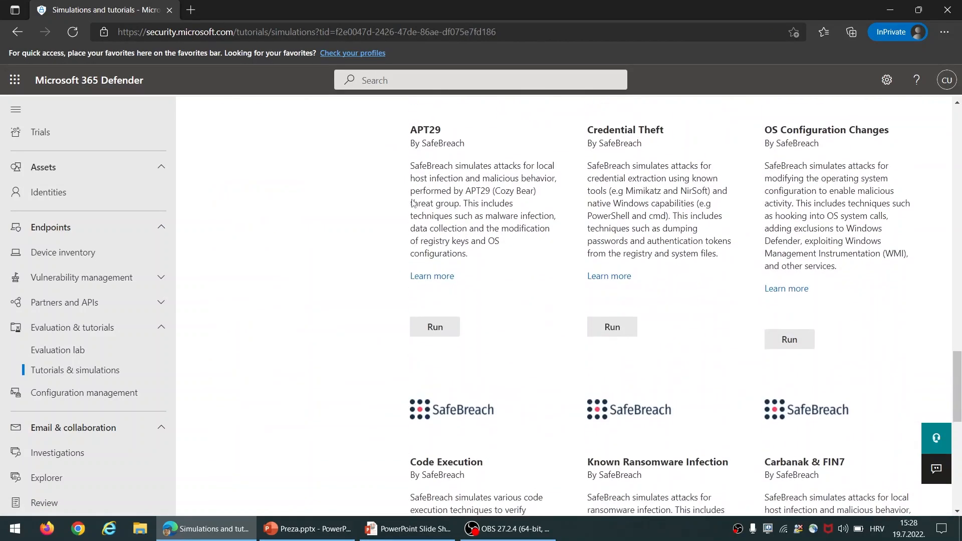
scroll(413, 202, "down", 3)
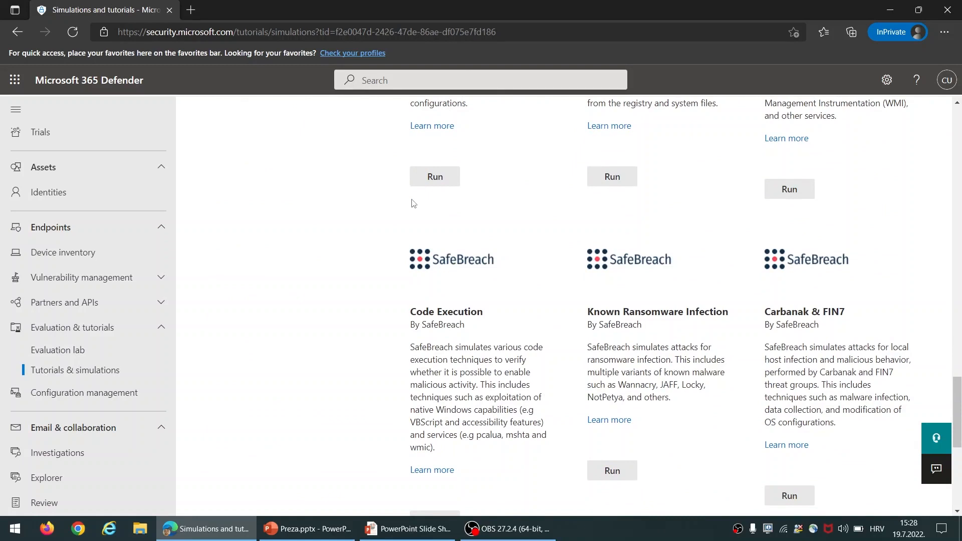
scroll(413, 203, "down", 2)
scroll(412, 203, "down", 6)
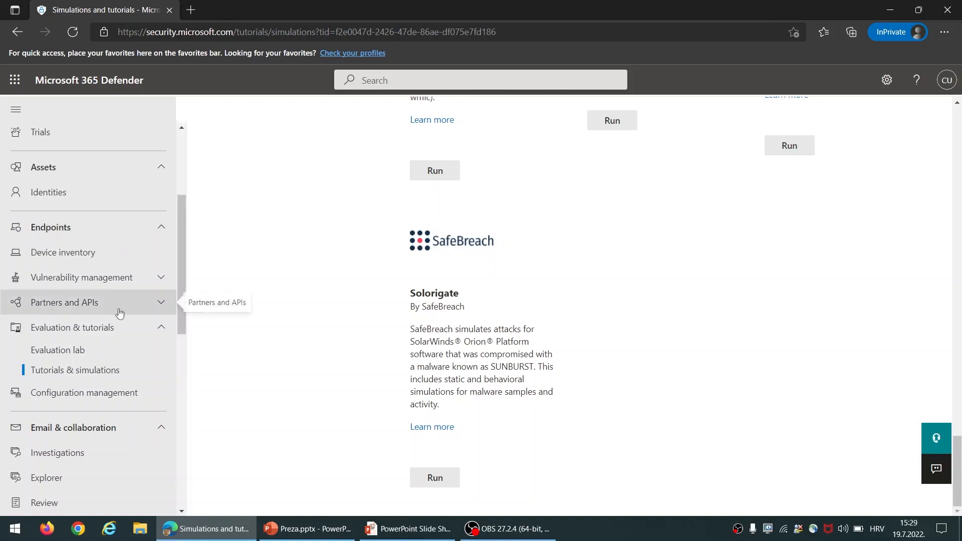
left_click(108, 353)
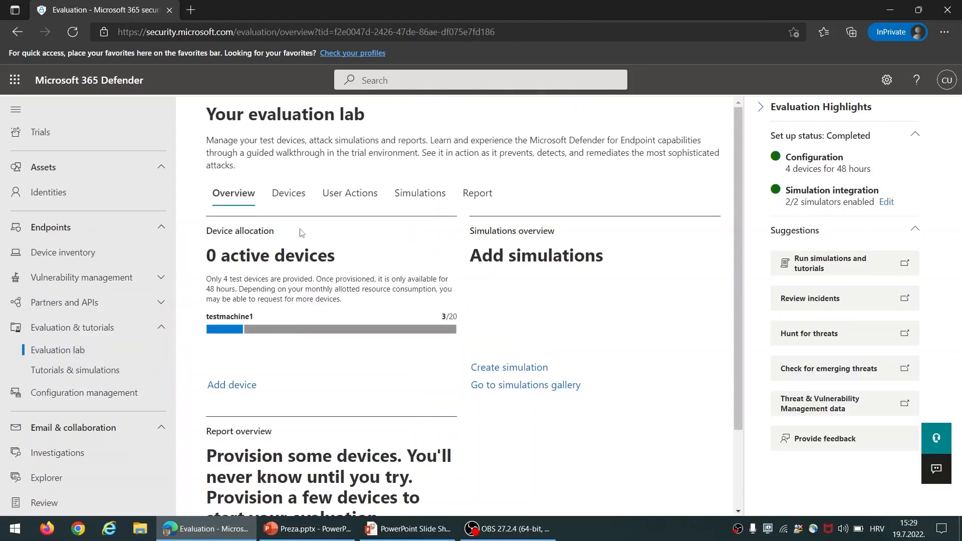
Create a SafeBreach Credential Theft simulation on testmachine1 and view the Simulations list
left_click(520, 370)
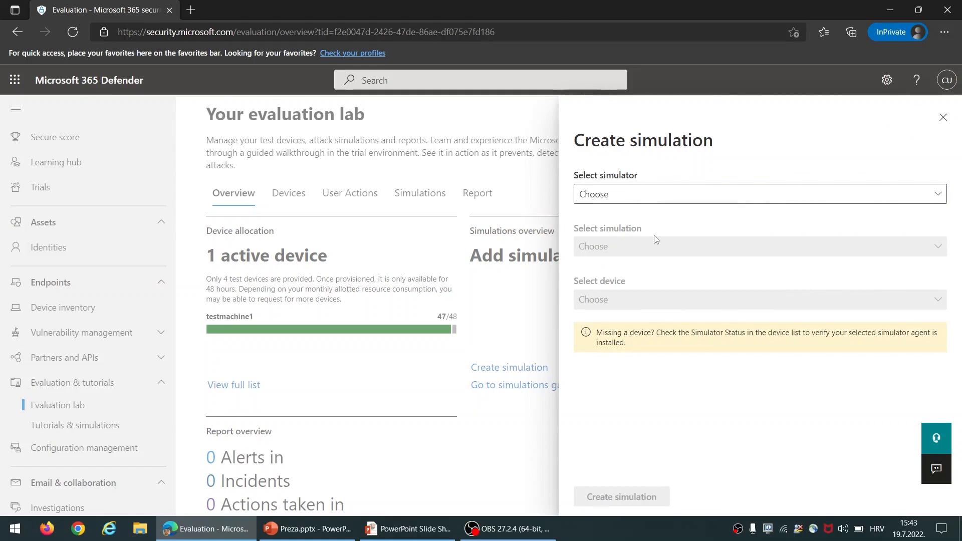
left_click(710, 200)
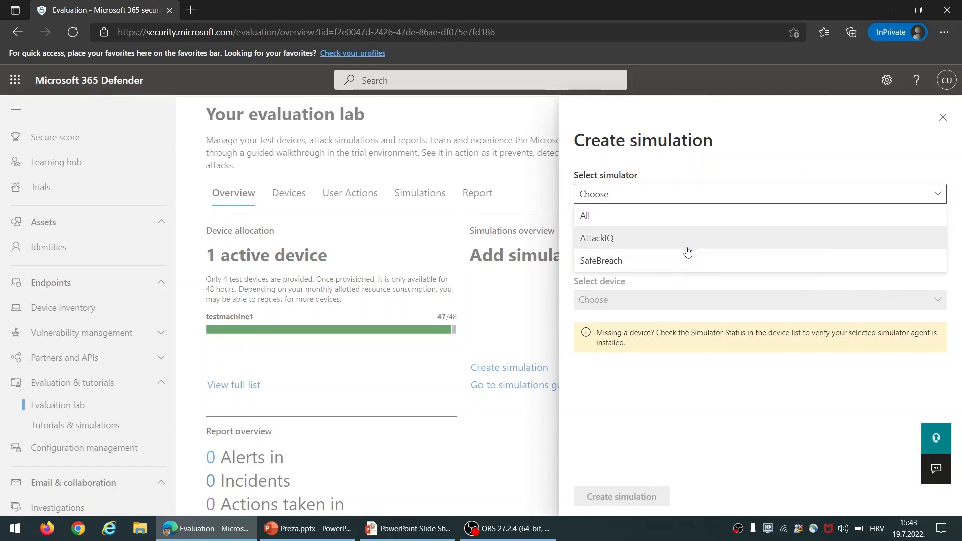
left_click(680, 264)
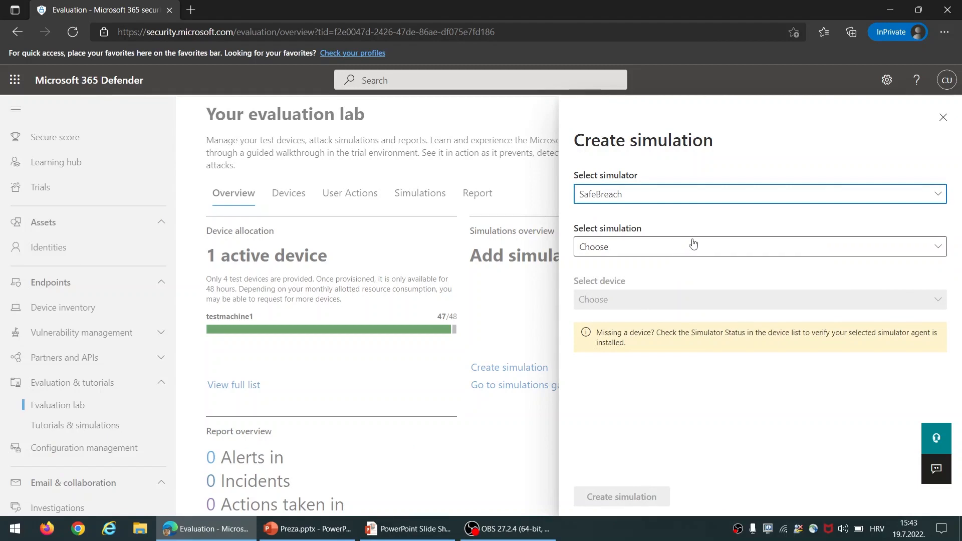
left_click(693, 244)
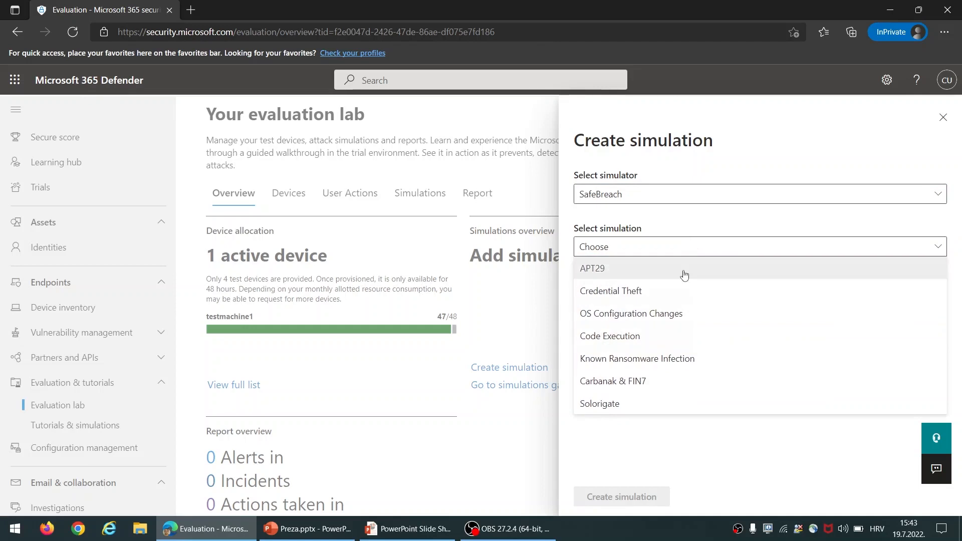
left_click(666, 291)
left_click(668, 304)
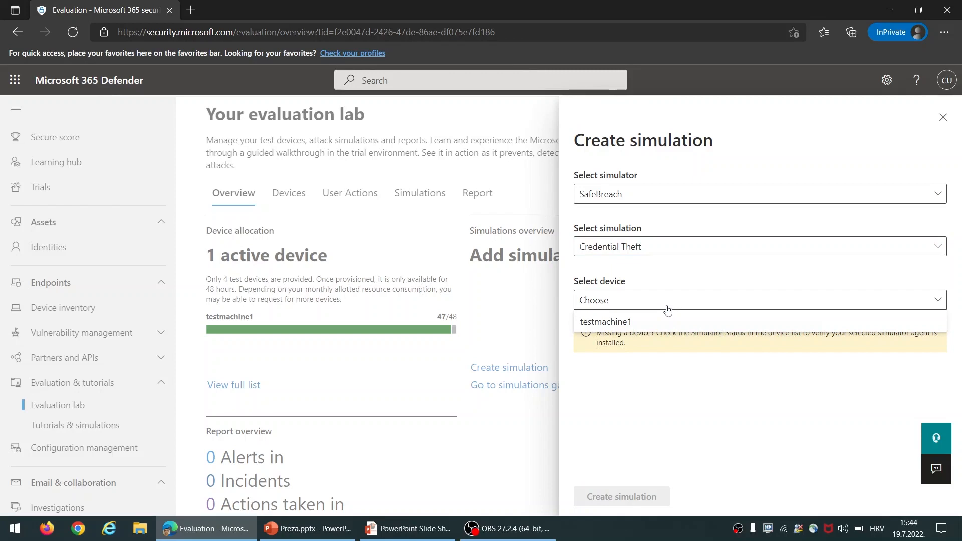
left_click(673, 324)
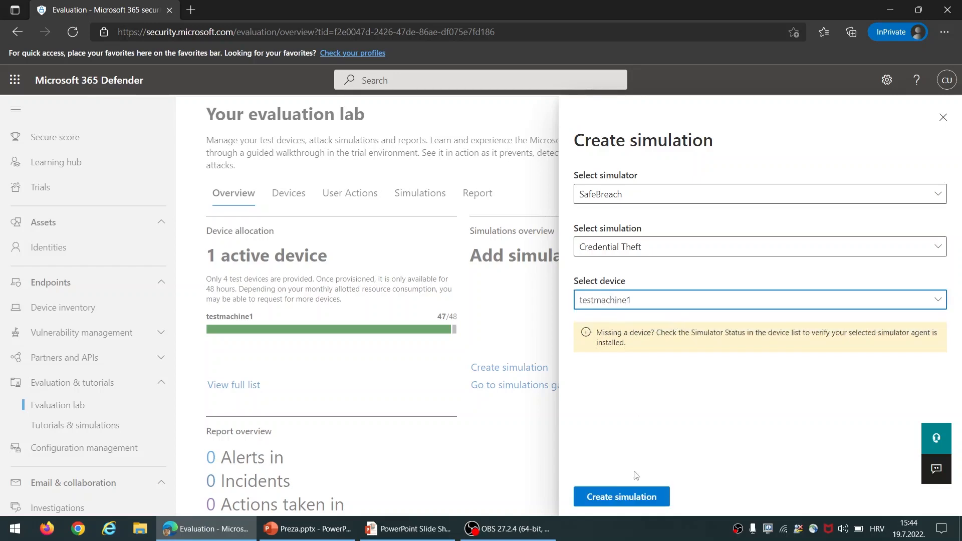
left_click(660, 498)
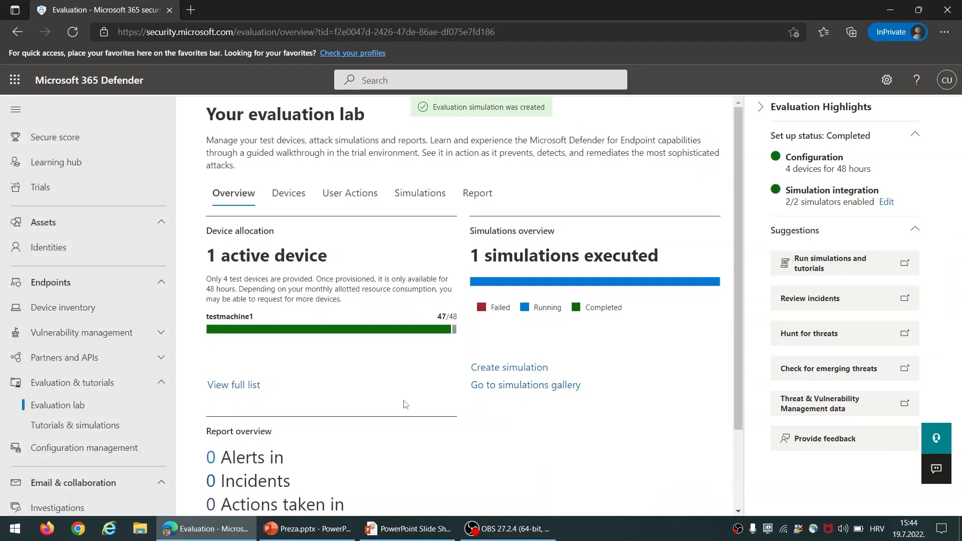
left_click(406, 194)
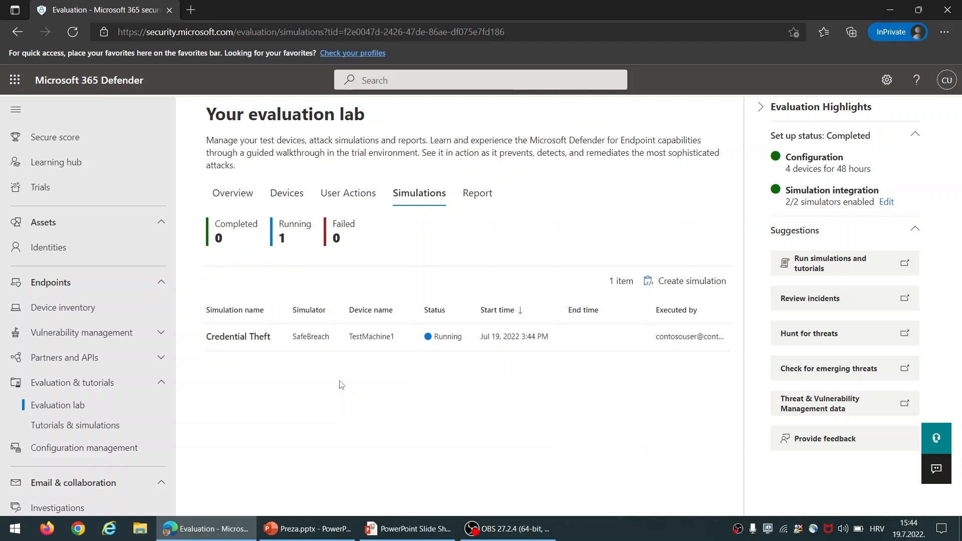
Look at the Device inventory, then return to the Evaluation lab showing 8 alerts and 1 incident
left_click(115, 313)
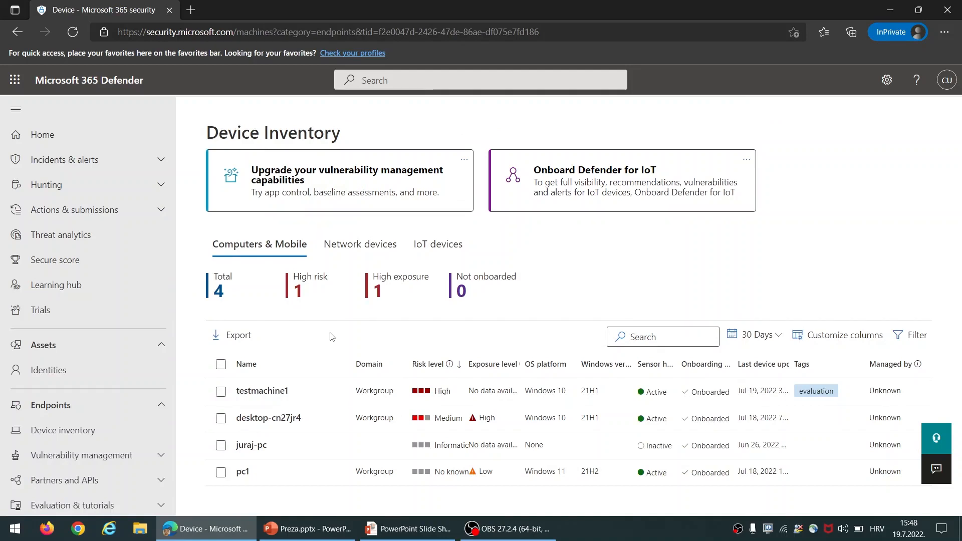
scroll(150, 389, "down", 2)
left_click(148, 392)
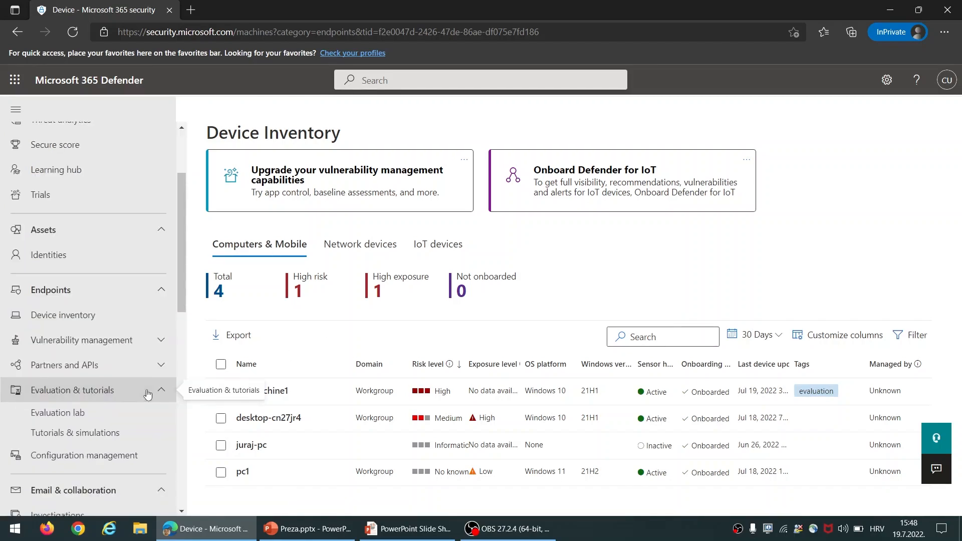
left_click(125, 416)
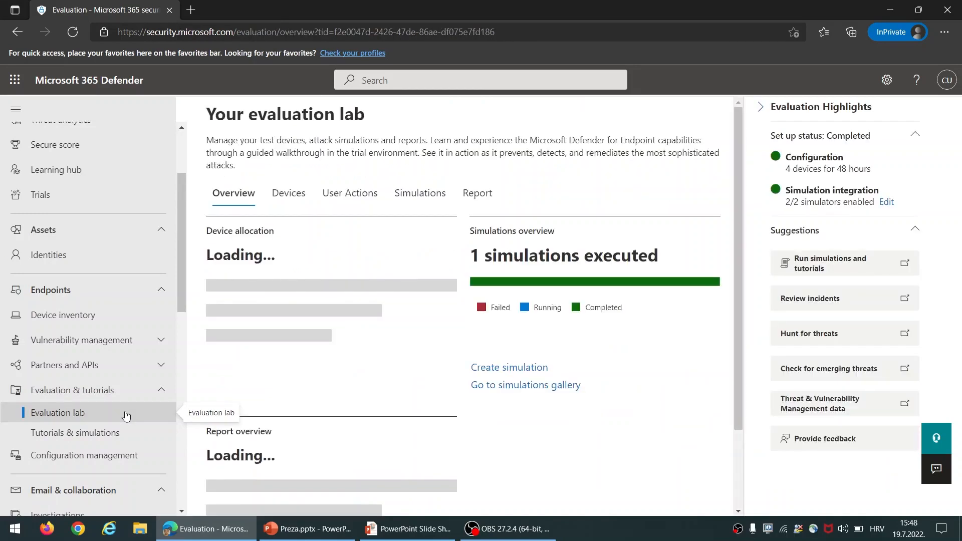
Create a SafeBreach Known Ransomware Infection simulation on testmachine1 and view its running status
left_click(523, 371)
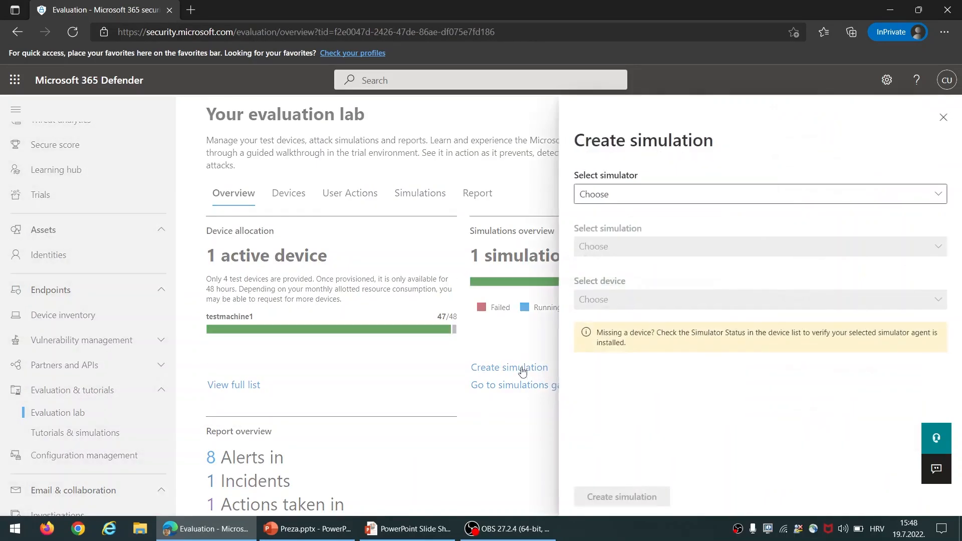
left_click(693, 201)
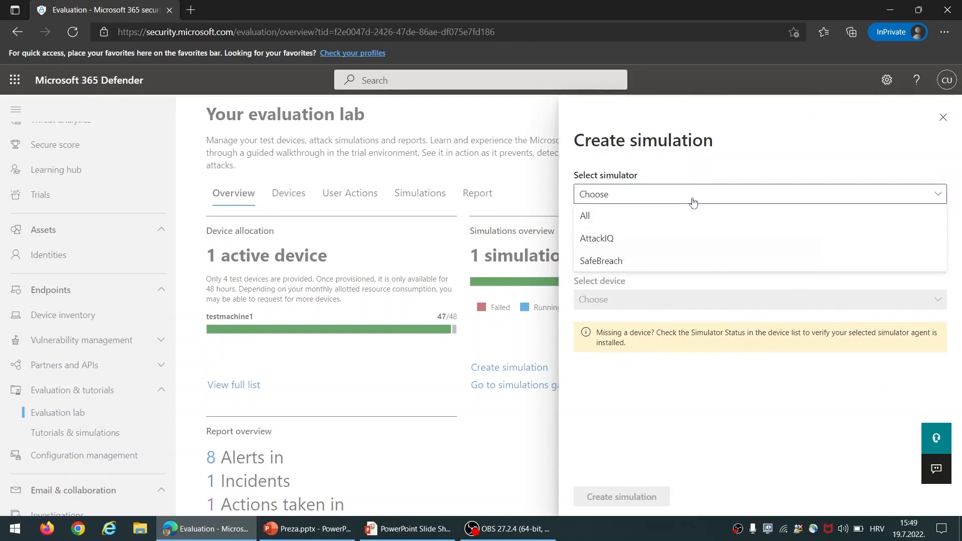
left_click(677, 262)
left_click(686, 247)
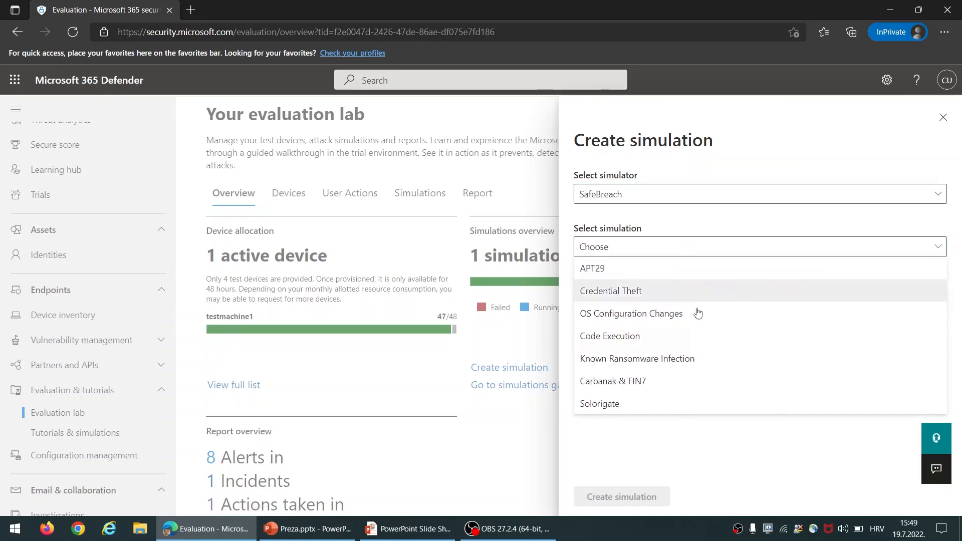
left_click(712, 362)
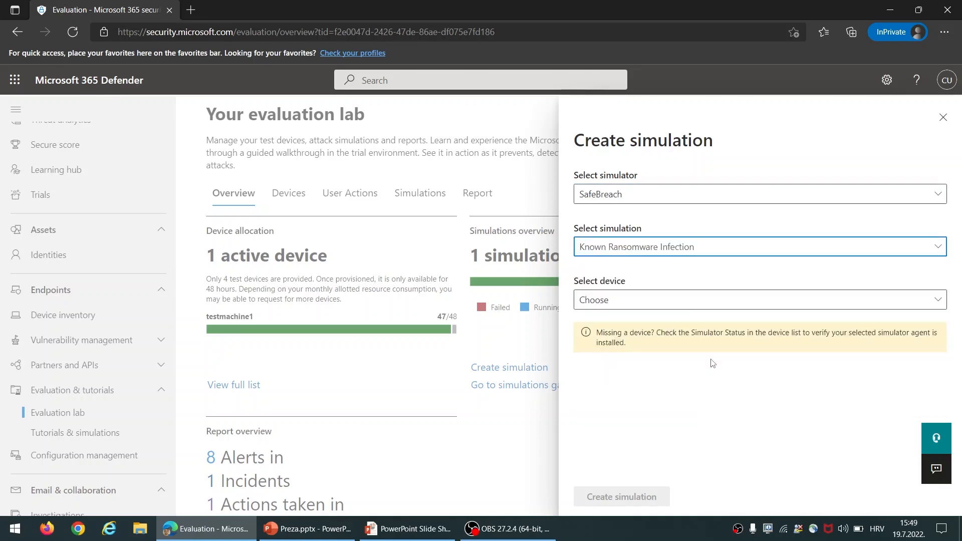
left_click(736, 308)
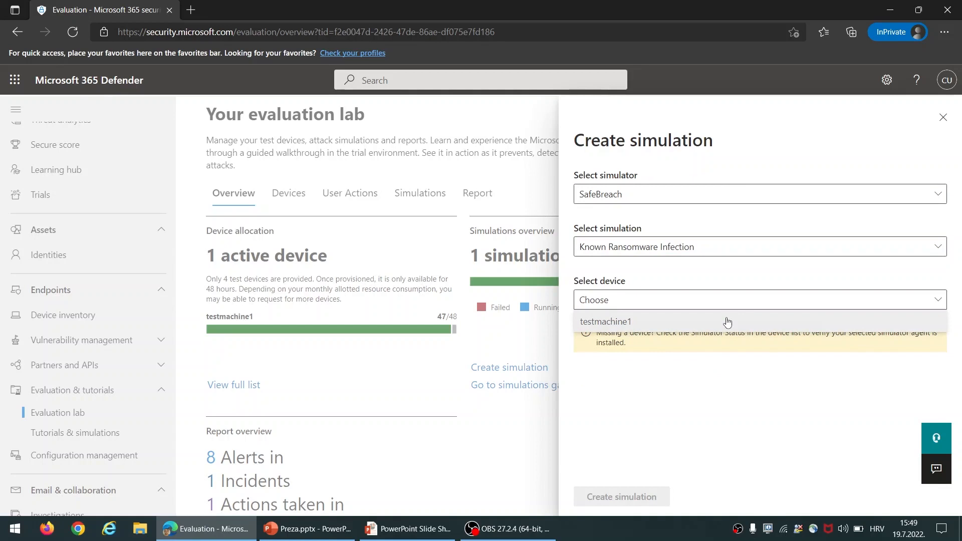
left_click(728, 321)
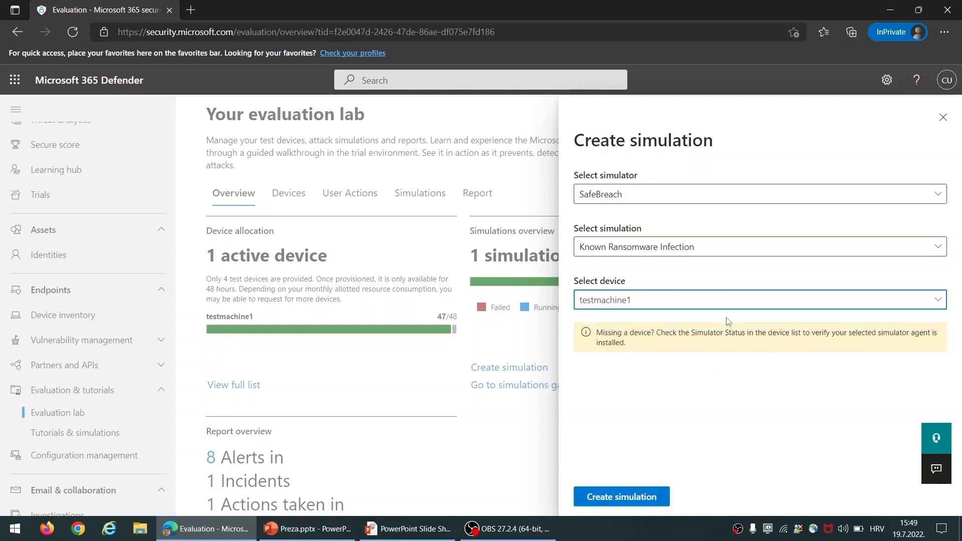
left_click(662, 505)
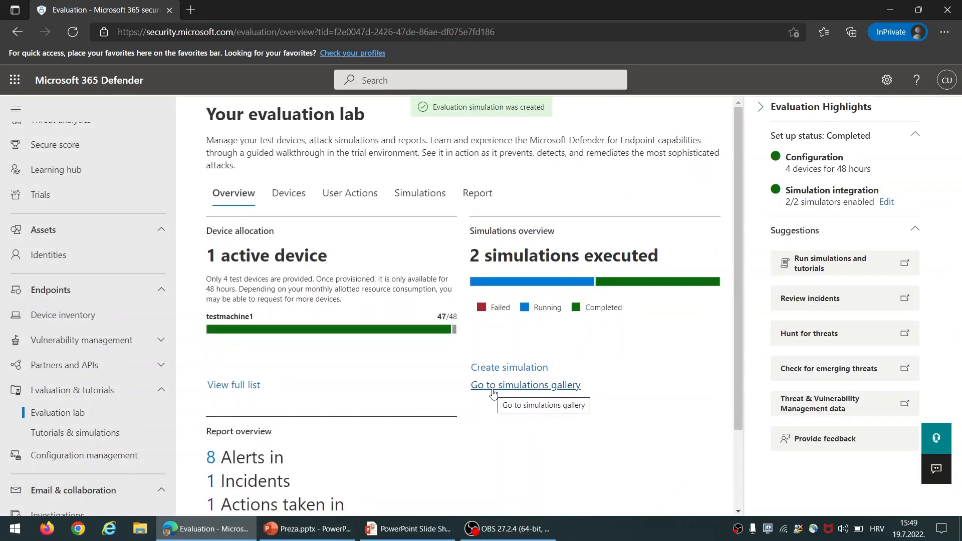
left_click(406, 205)
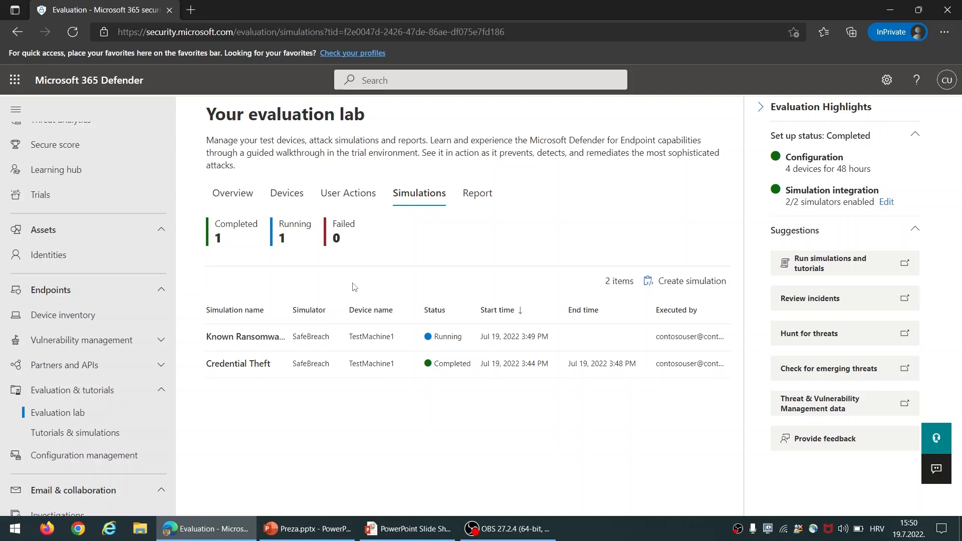
Scroll the navigation pane down and open the Microsoft 365 Defender Settings page
scroll(69, 420, "down", 10)
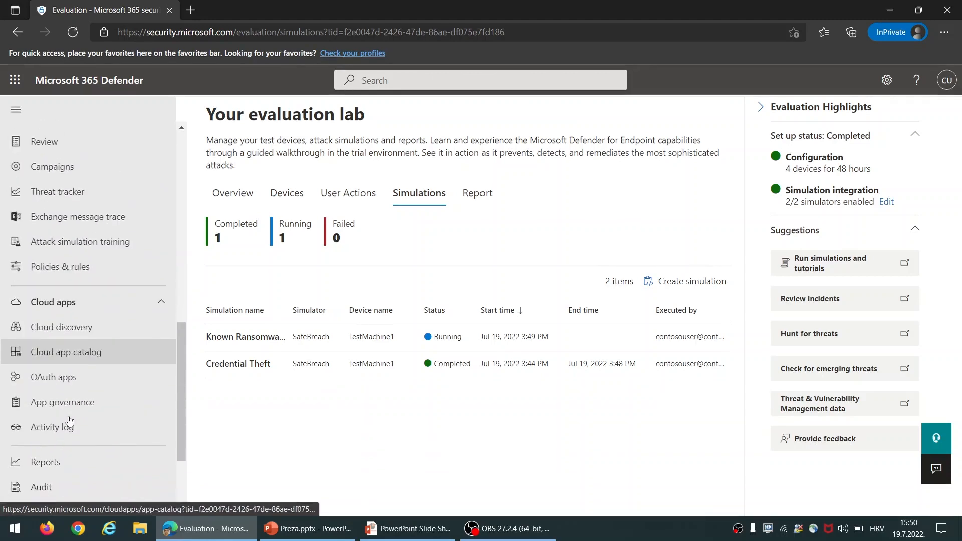
left_click(45, 435)
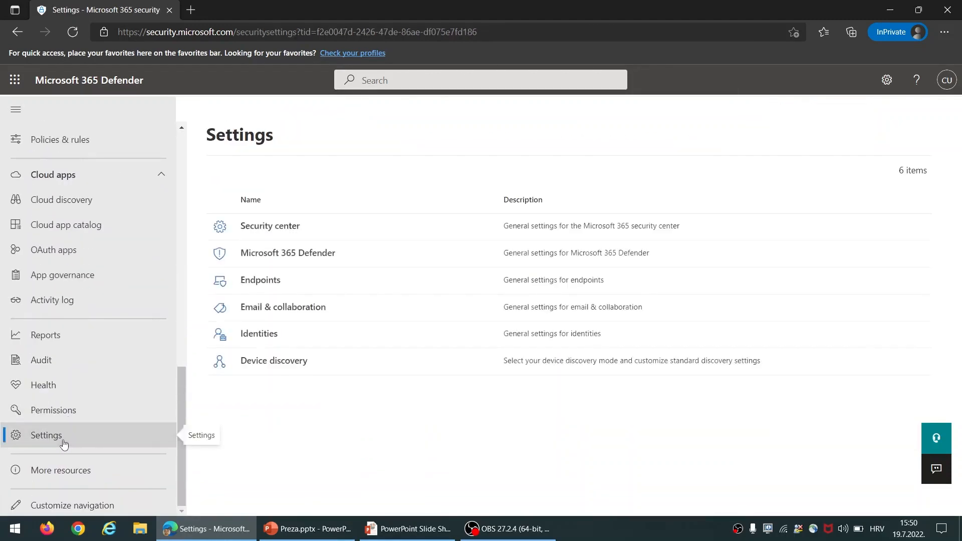
Enable Live Response in Endpoints advanced features, save preferences, and return to the evaluation lab
left_click(257, 283)
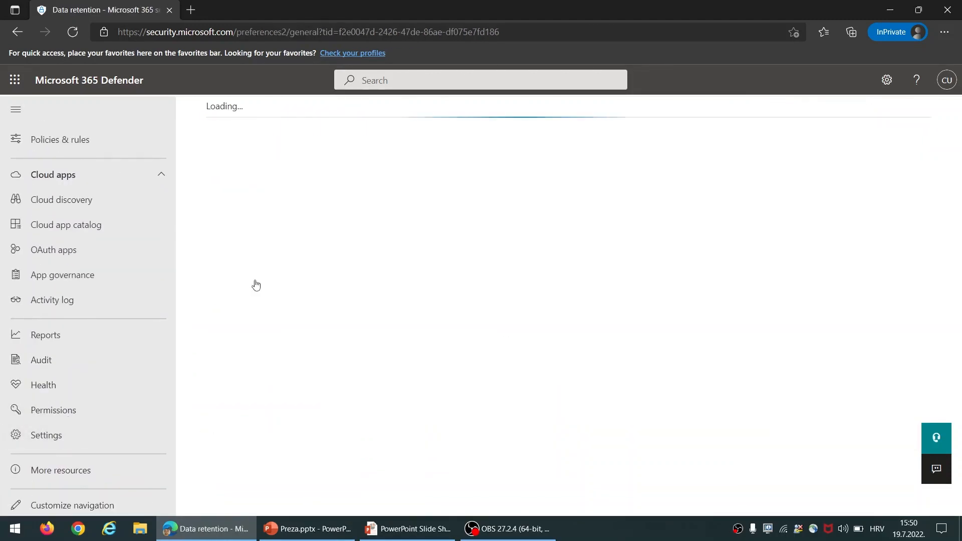
left_click(254, 334)
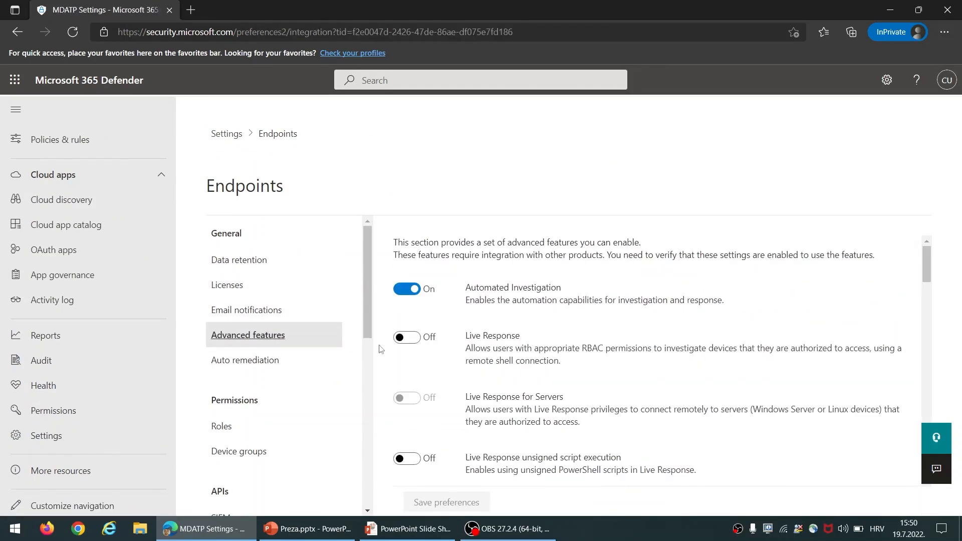
left_click(419, 340)
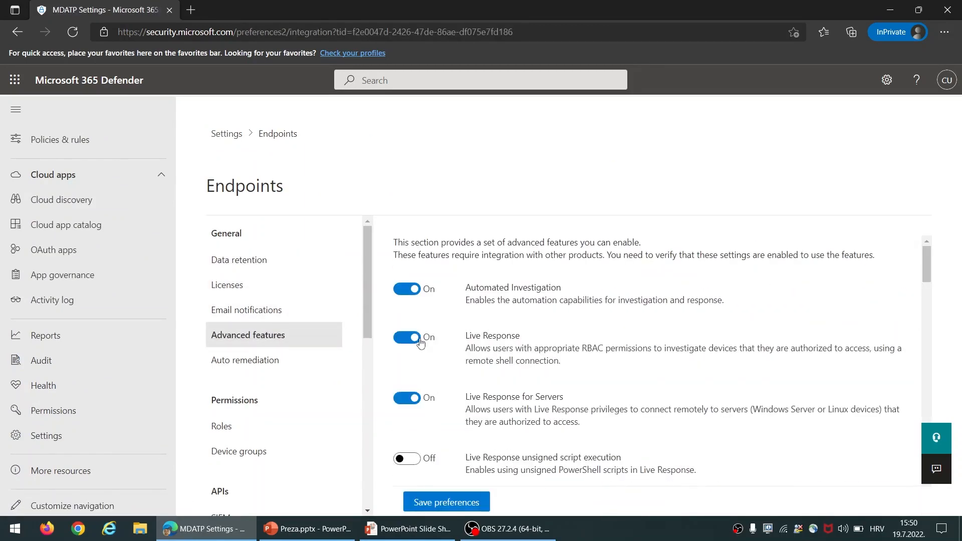
left_click(462, 504)
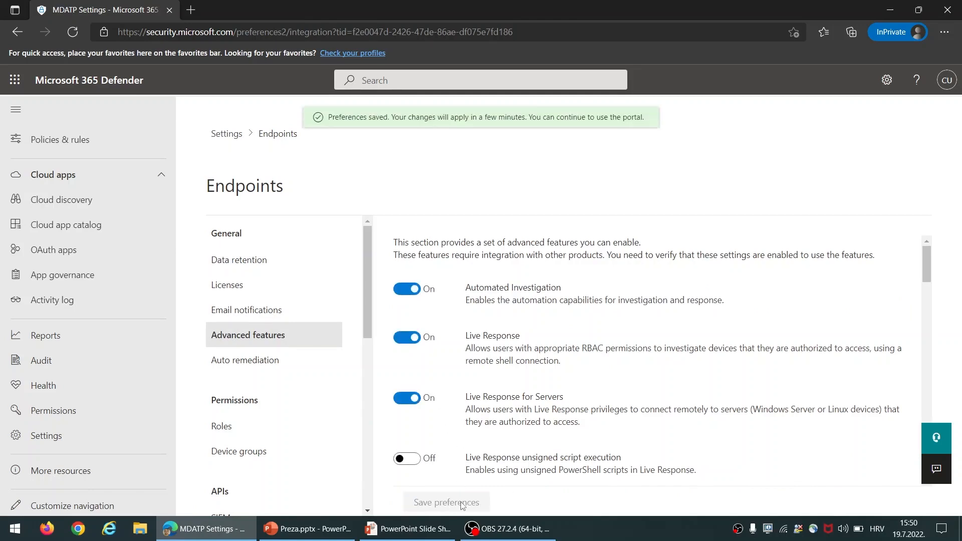
scroll(112, 192, "up", 6)
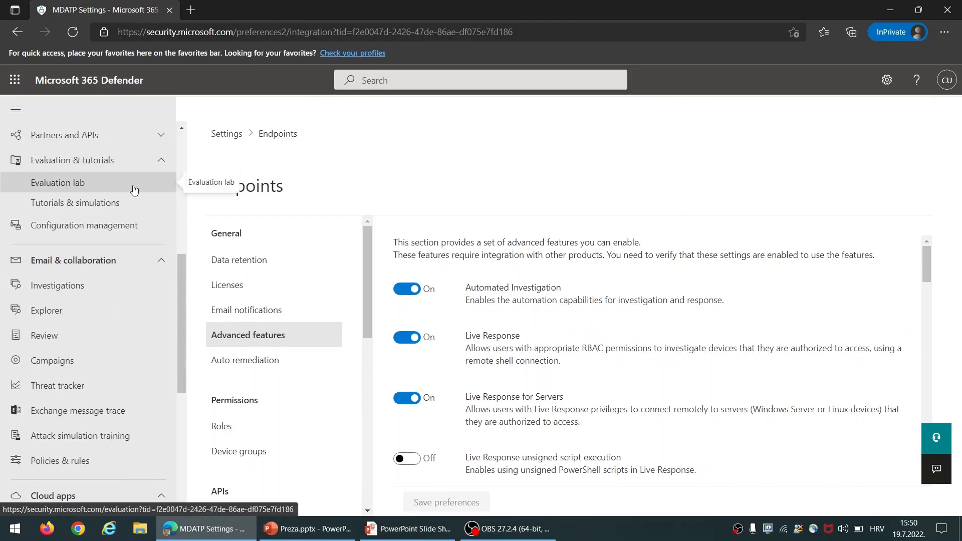
left_click(134, 189)
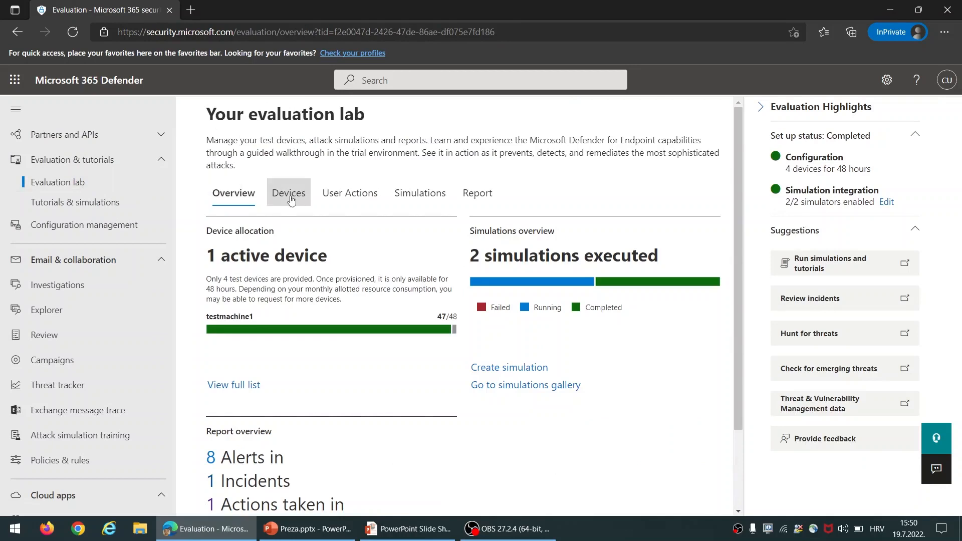
Download testmachine1.rdp via the Connect action in the evaluation lab's Devices table
left_click(291, 198)
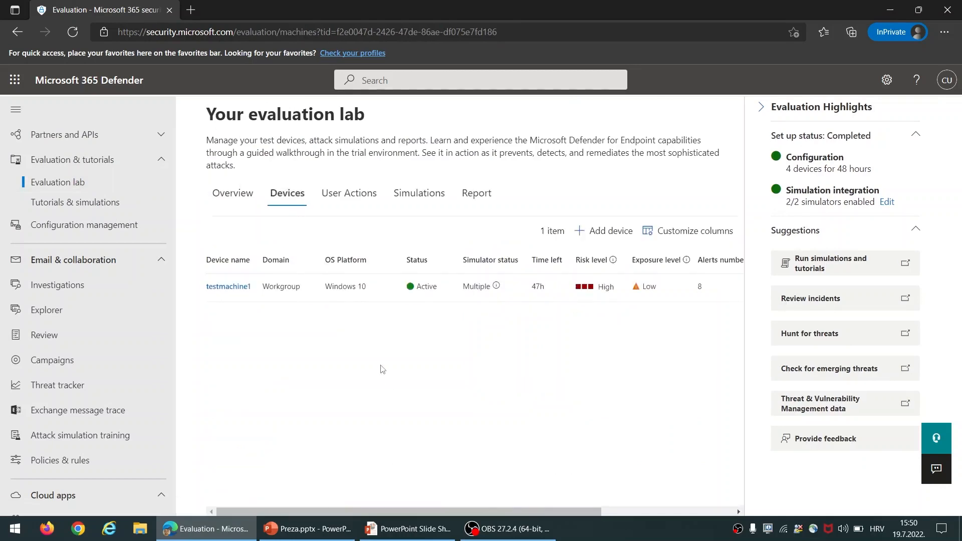
left_click_drag(394, 508, 526, 511)
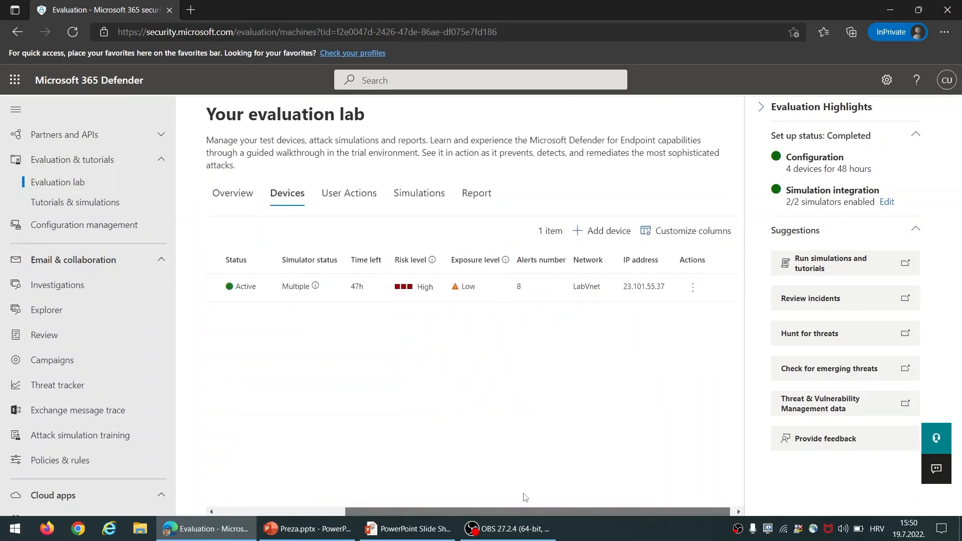
left_click(688, 288)
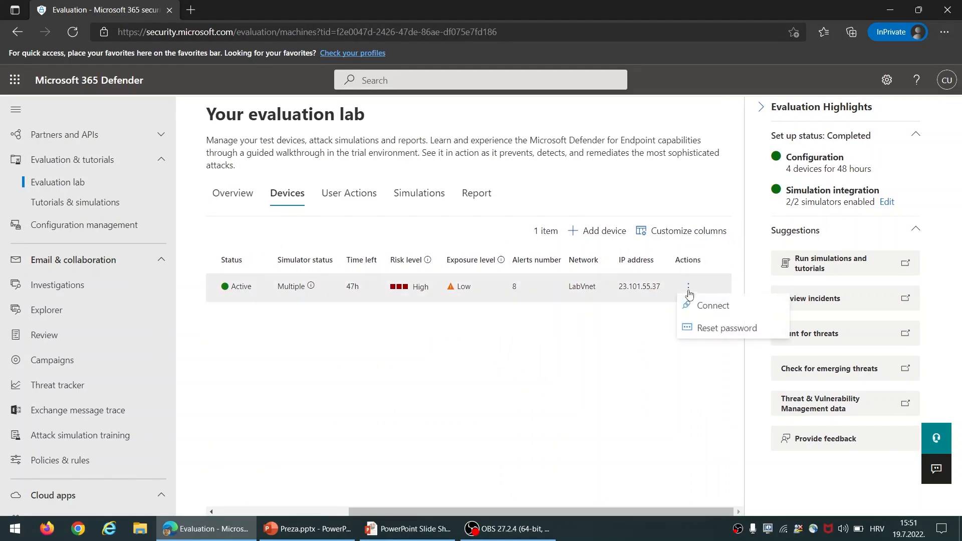
left_click(714, 306)
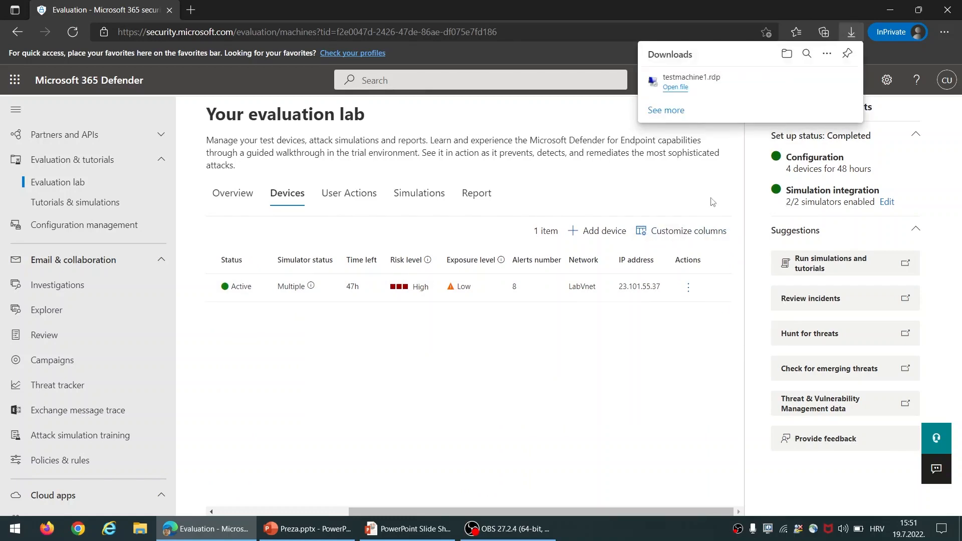
Open testmachine1.rdp, sign in with the administrator password, and accept the certificate warning
left_click(699, 77)
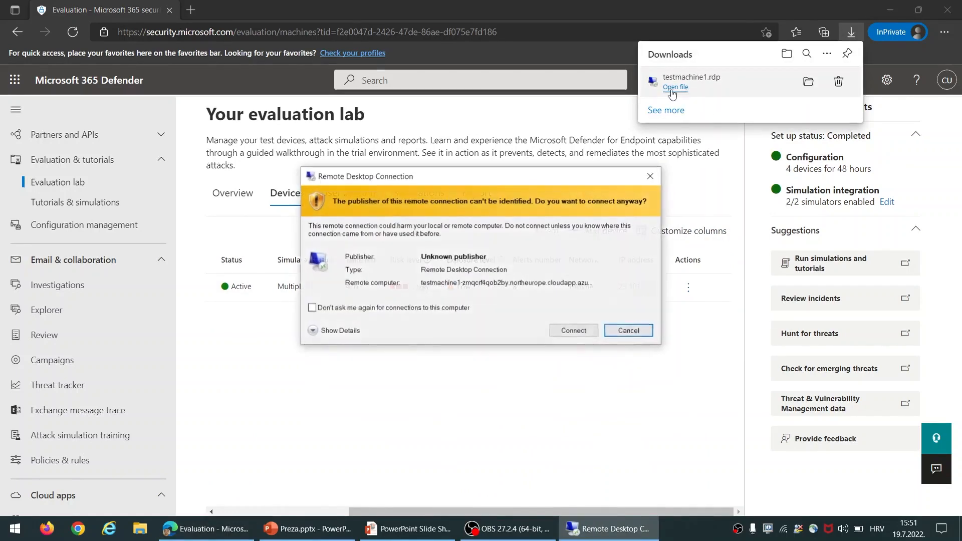
left_click(574, 332)
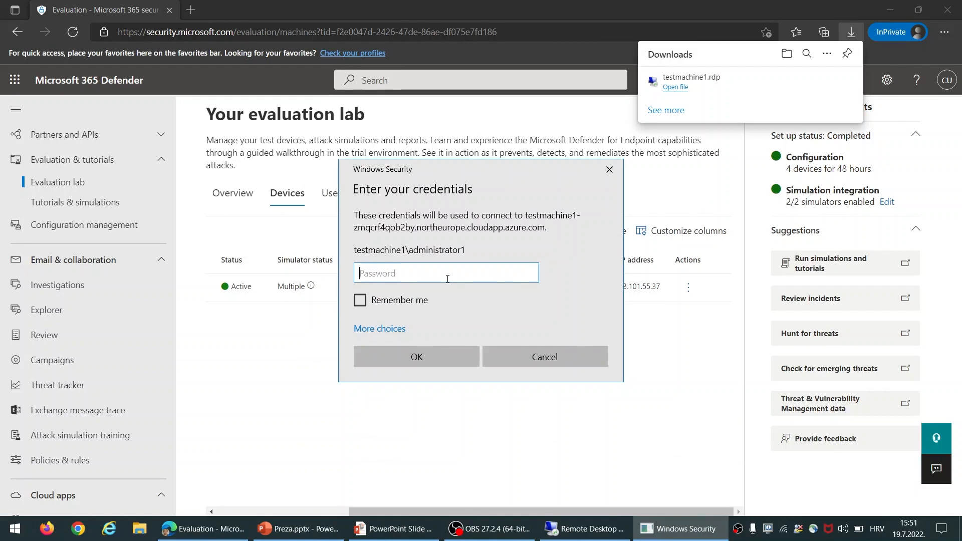
key("ctrl+v")
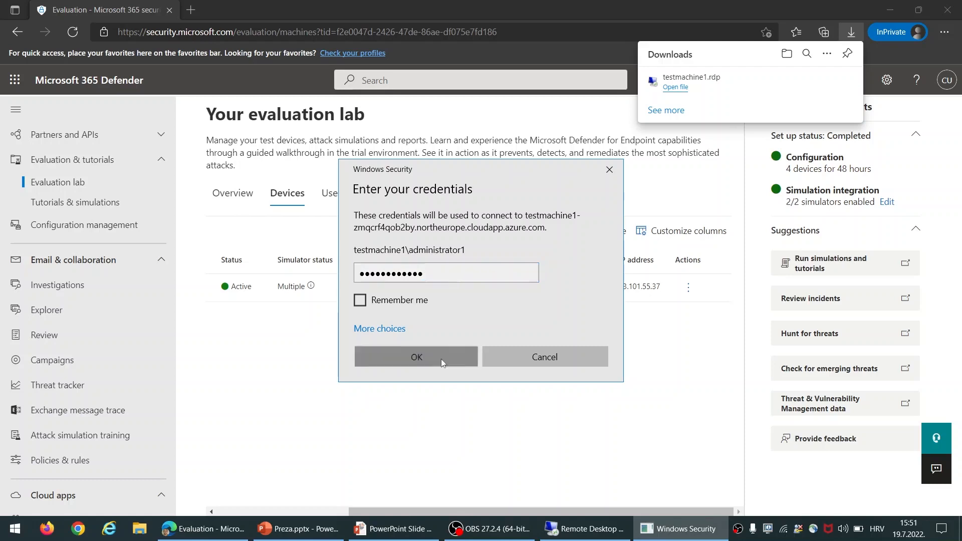
left_click(441, 359)
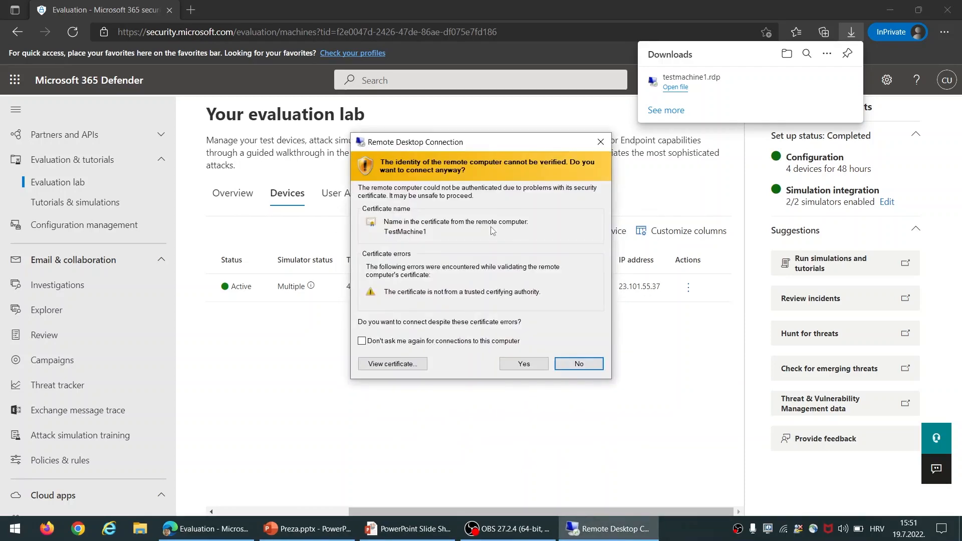
left_click(523, 366)
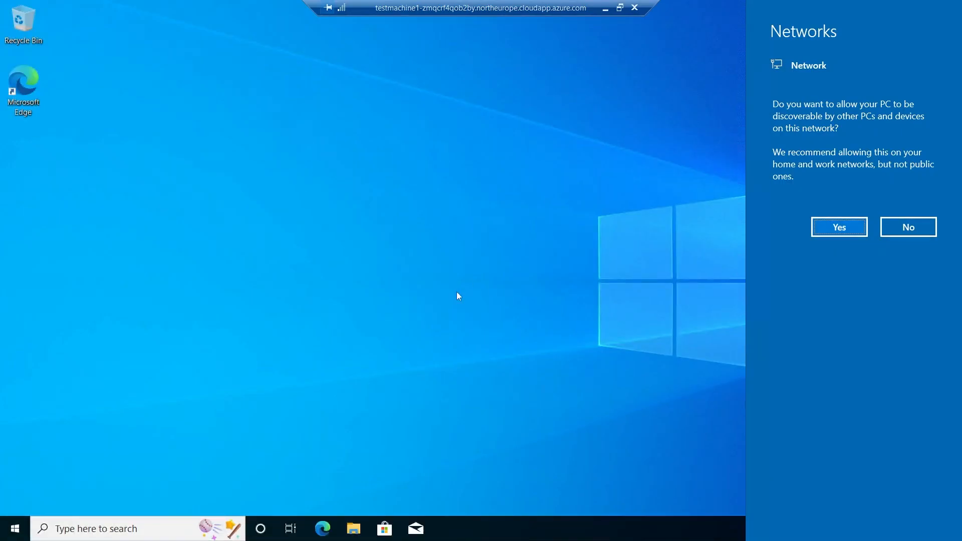
Decline network discovery on testmachine1 and launch Windows Security from a Start search for 'wind'
left_click(911, 226)
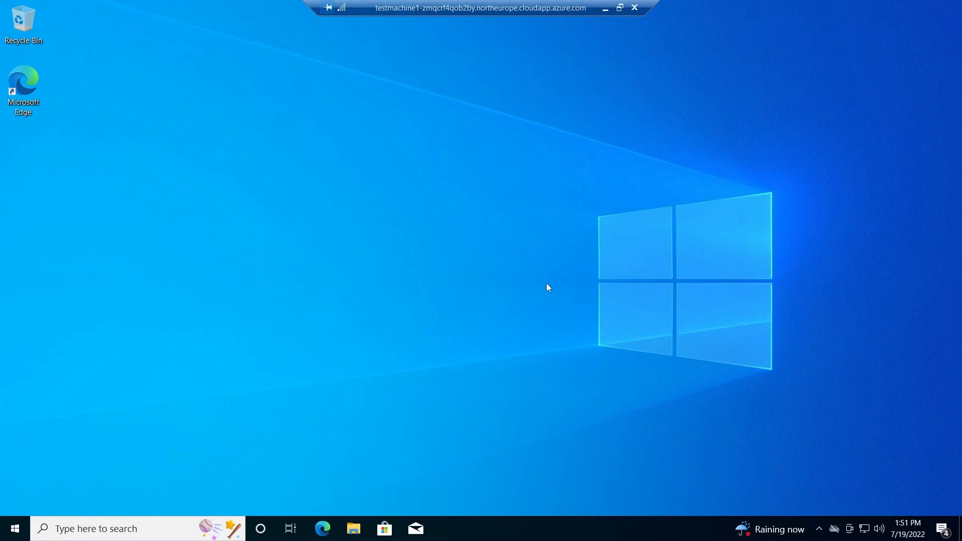
left_click(16, 535)
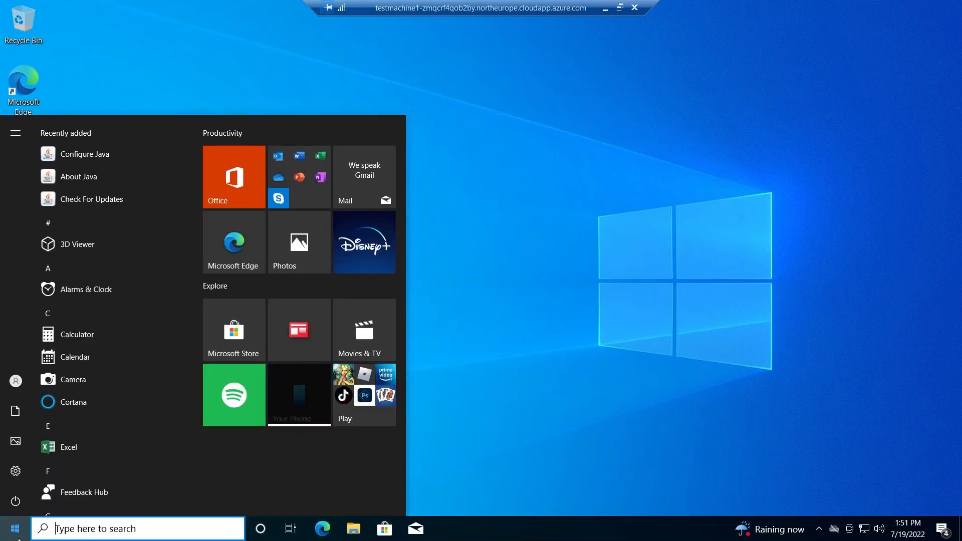
type("wind")
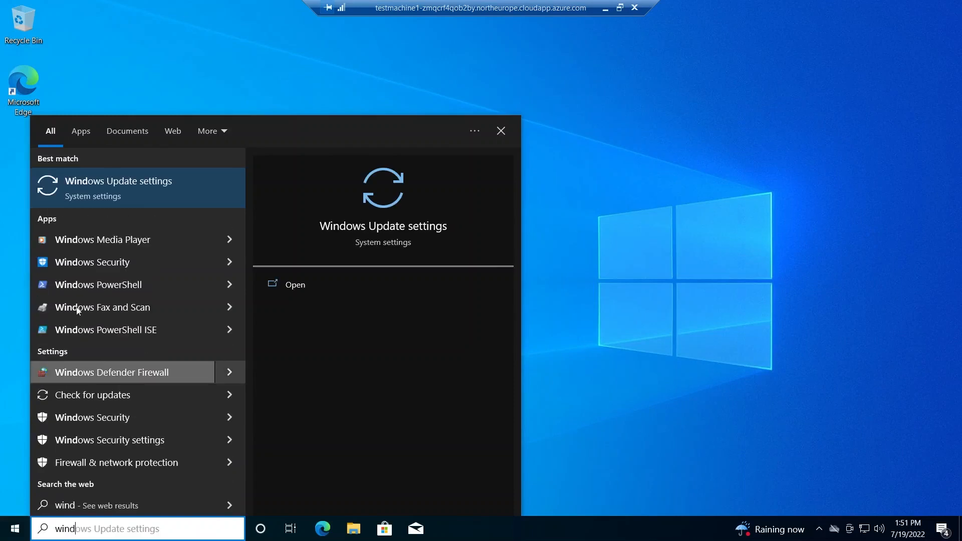
left_click(124, 264)
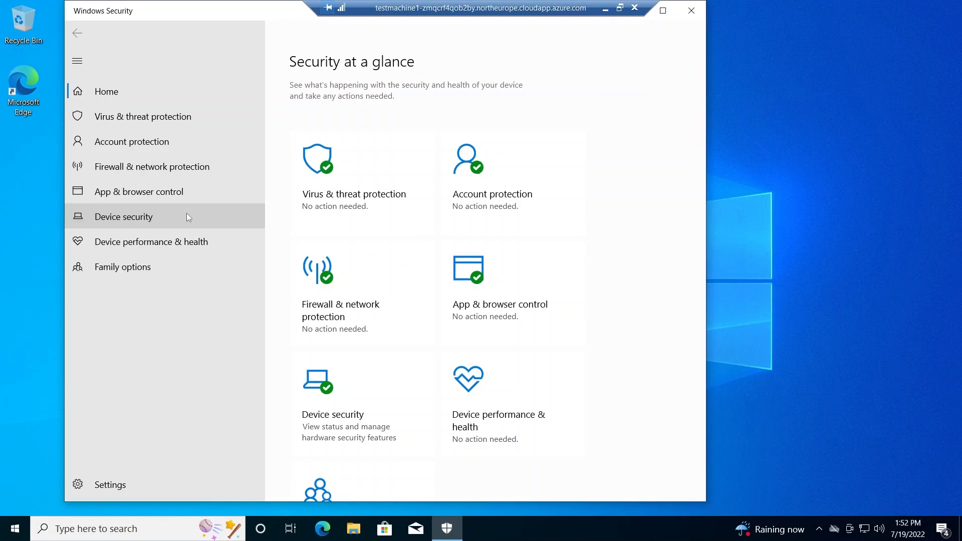
Review Virus & threat protection's Protection history, then disconnect the remote session
left_click(394, 194)
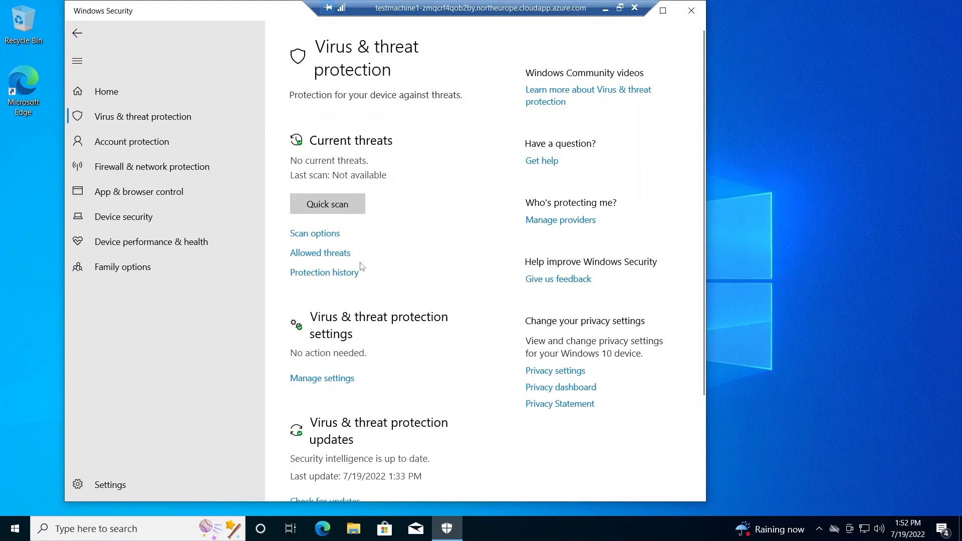
left_click(354, 273)
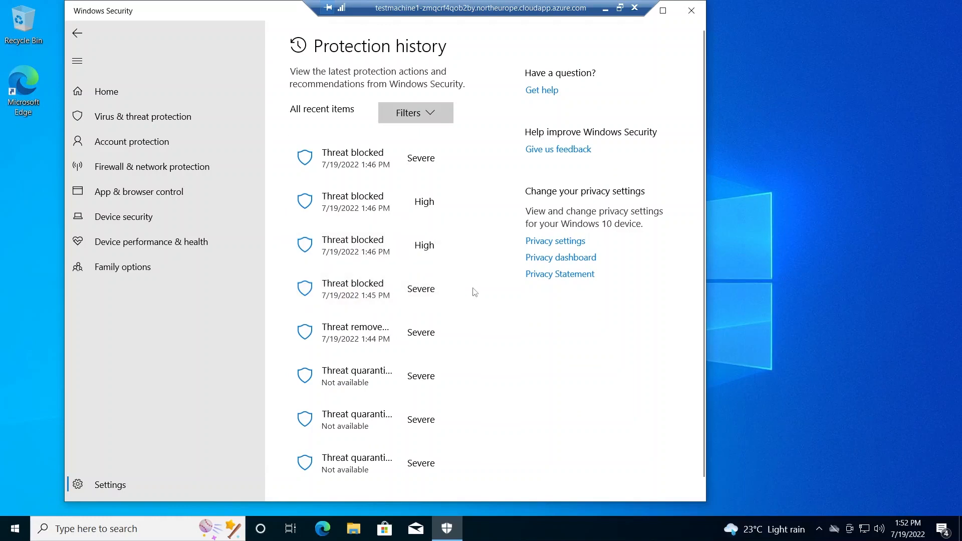
scroll(476, 292, "down", 1)
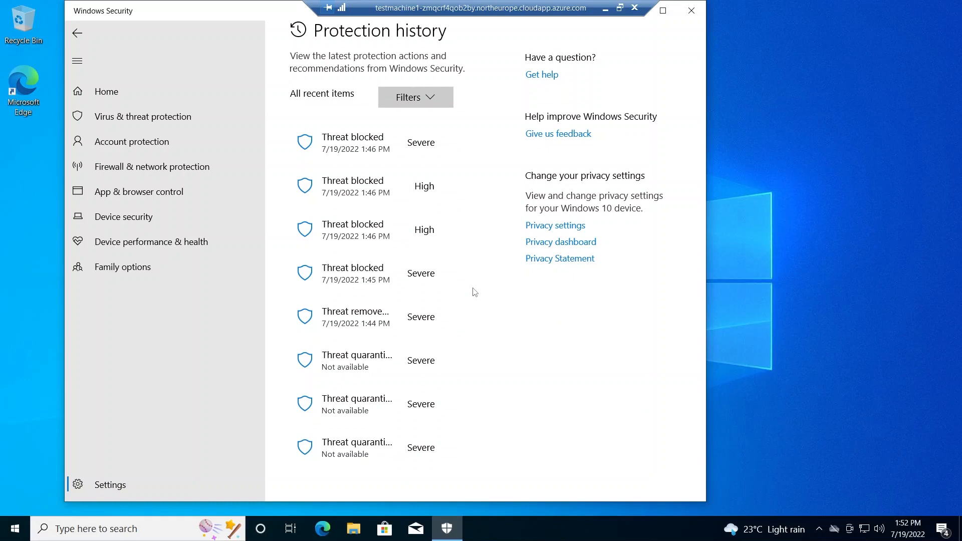
scroll(475, 292, "up", 1)
scroll(475, 292, "down", 1)
scroll(475, 293, "up", 1)
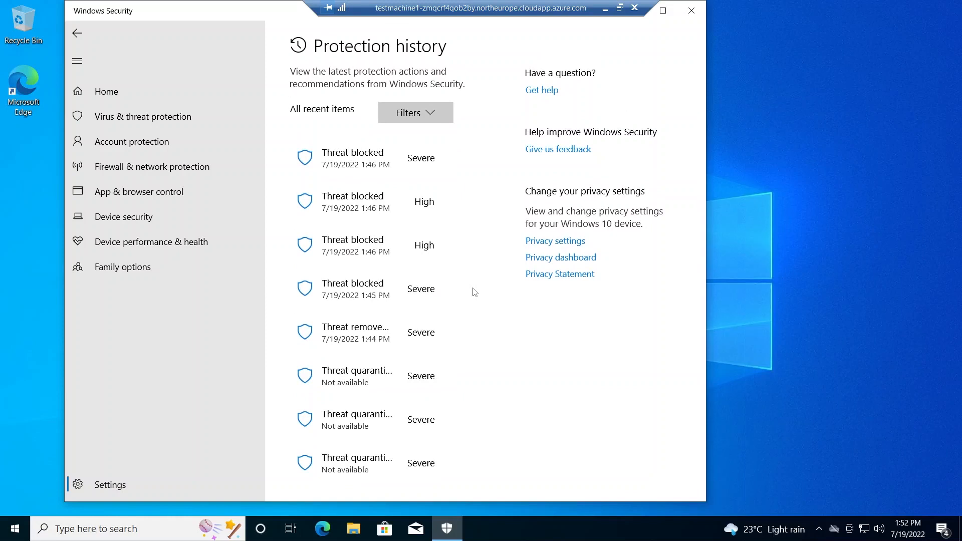
left_click(636, 10)
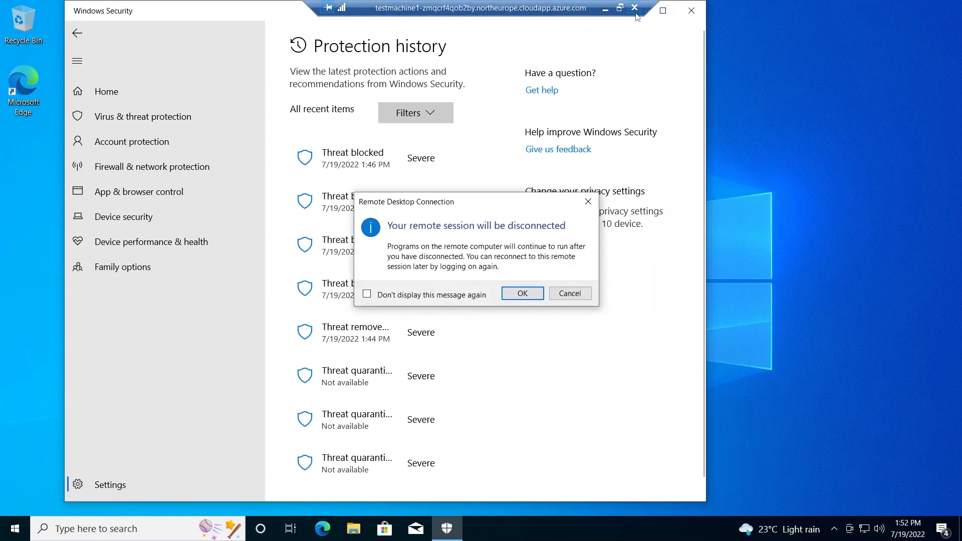
left_click(519, 294)
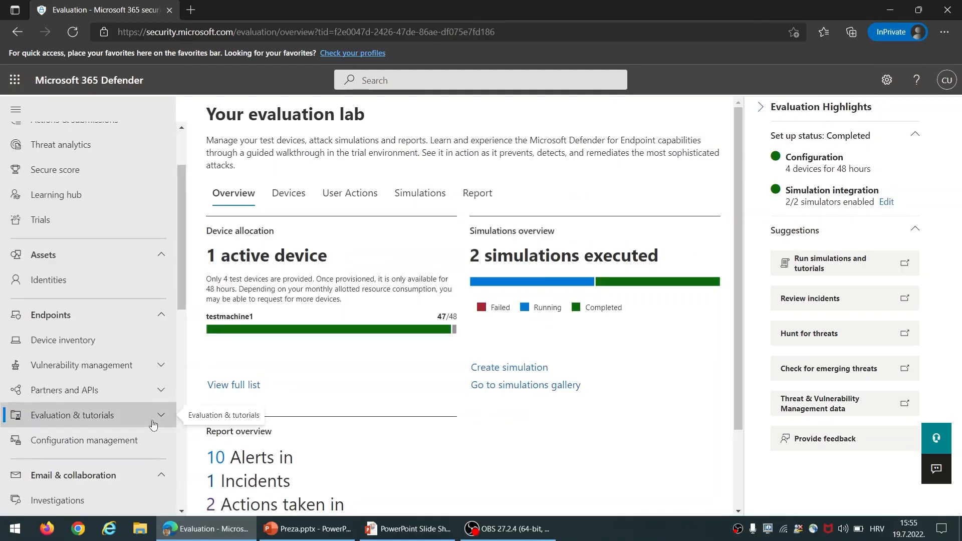
Open the testmachine1 device page from the evaluation lab's device list
left_click(153, 417)
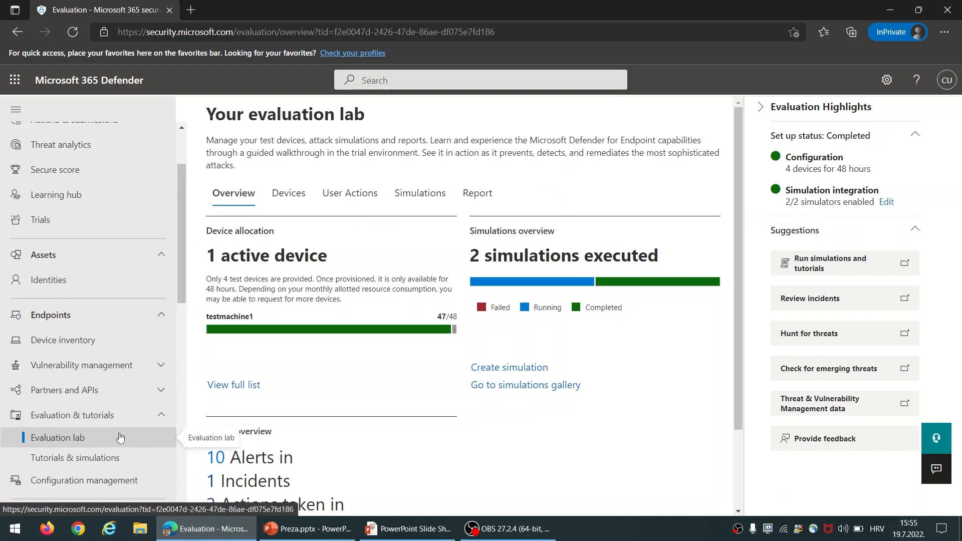
left_click(302, 210)
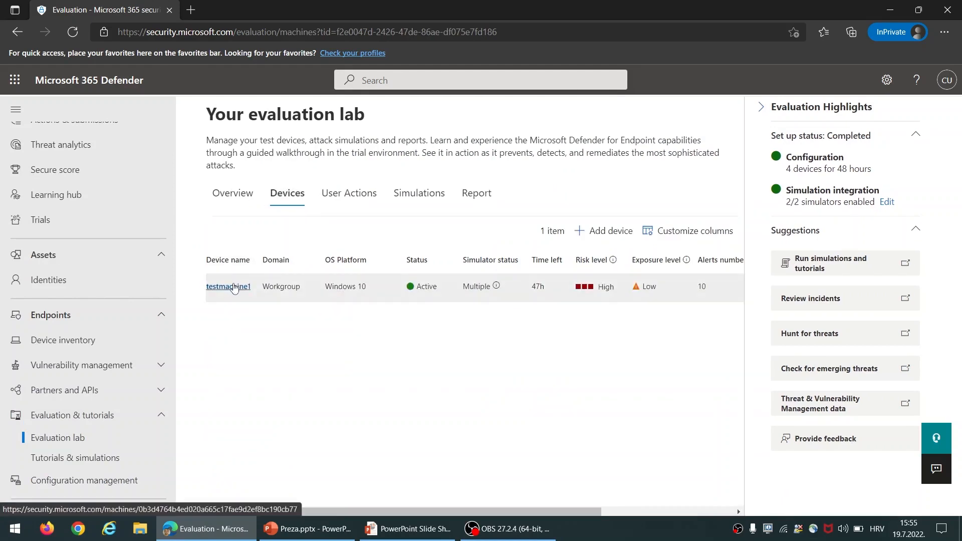
left_click(234, 288)
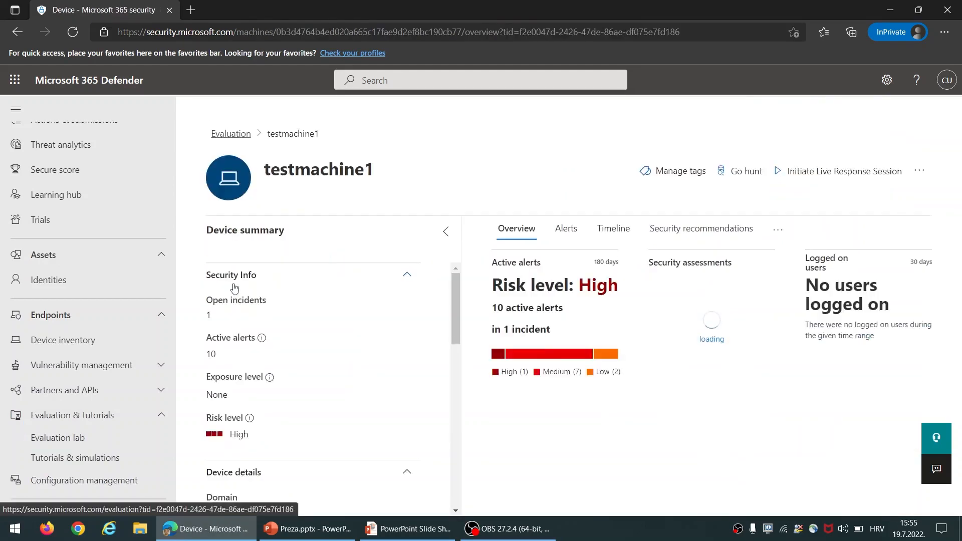
Review testmachine1's alerts, then open the full Alerts queue under Incidents & alerts
left_click(567, 232)
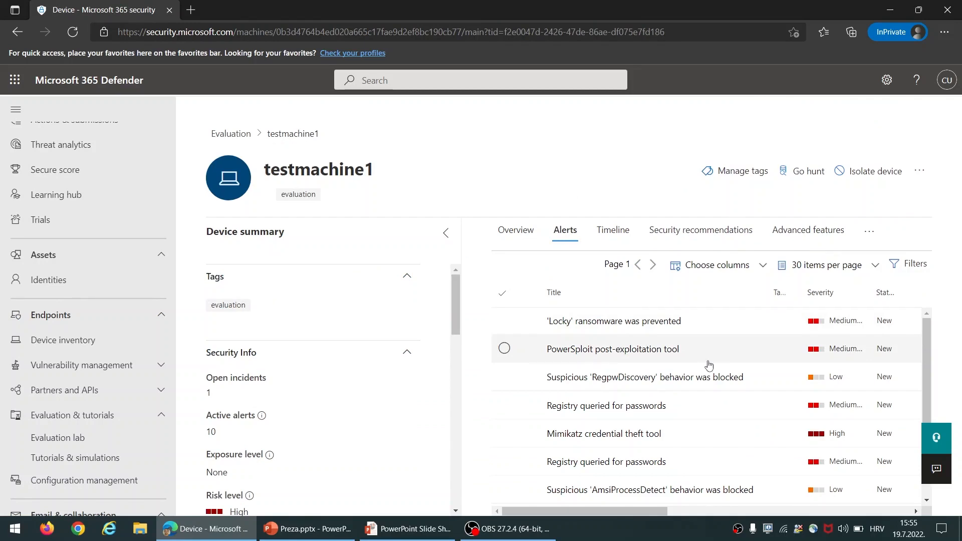
scroll(709, 364, "down", 3)
scroll(709, 364, "up", 3)
scroll(709, 365, "down", 2)
scroll(708, 364, "up", 2)
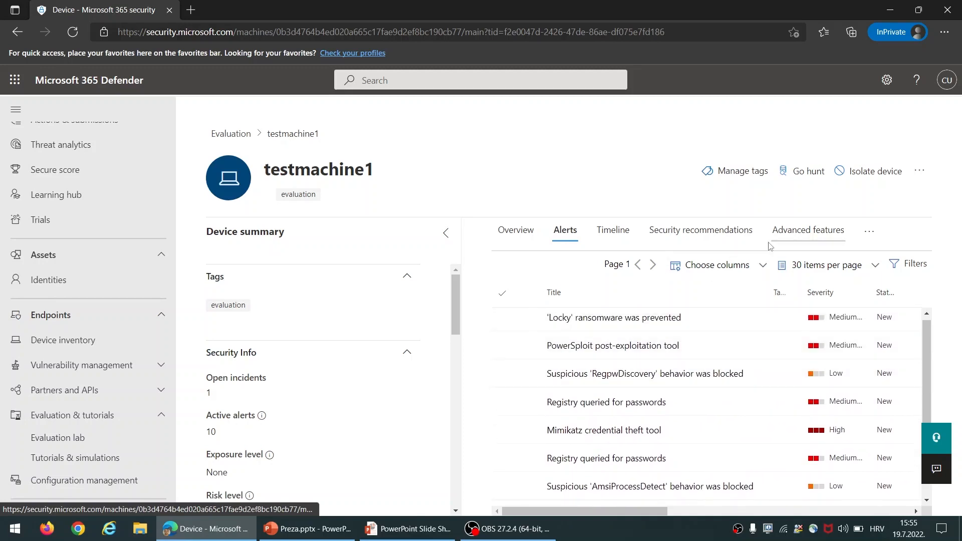
scroll(82, 189, "up", 2)
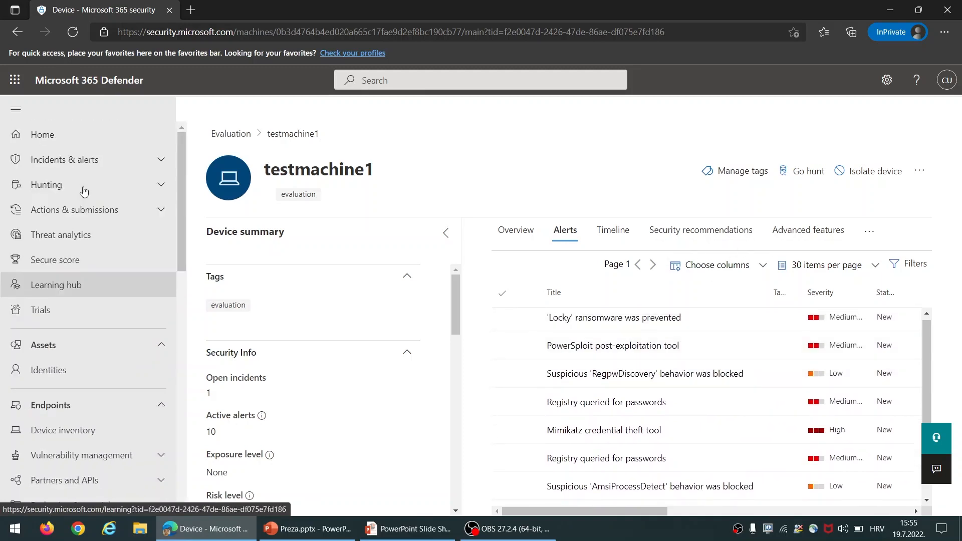
left_click(160, 163)
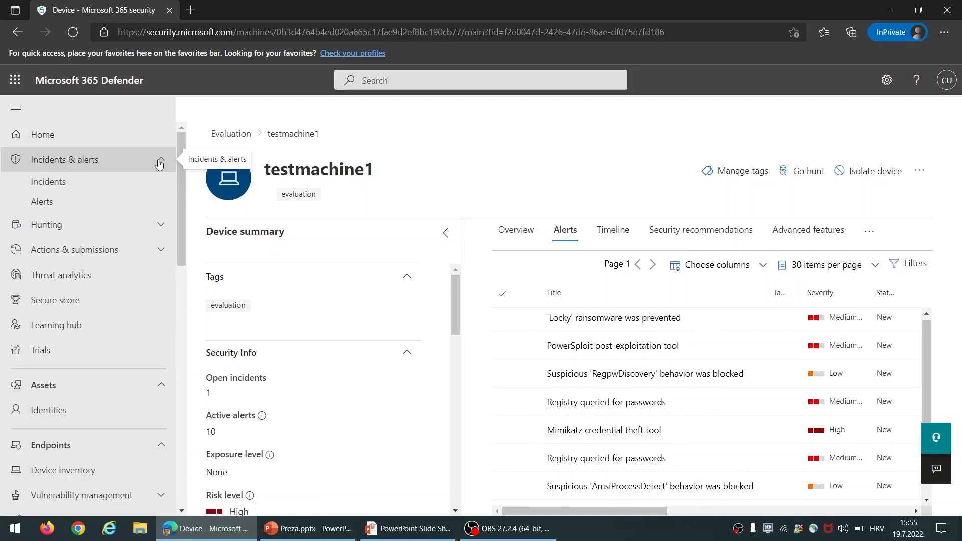
left_click(117, 206)
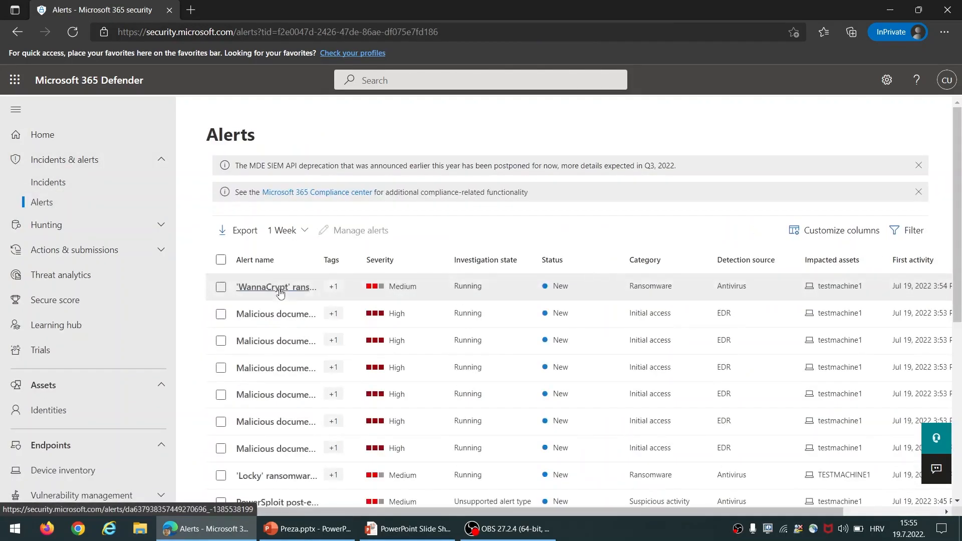
Open the Multi-stage incident's Investigations tab and its Mimikatz credential theft tool investigation
scroll(286, 385, "down", 1)
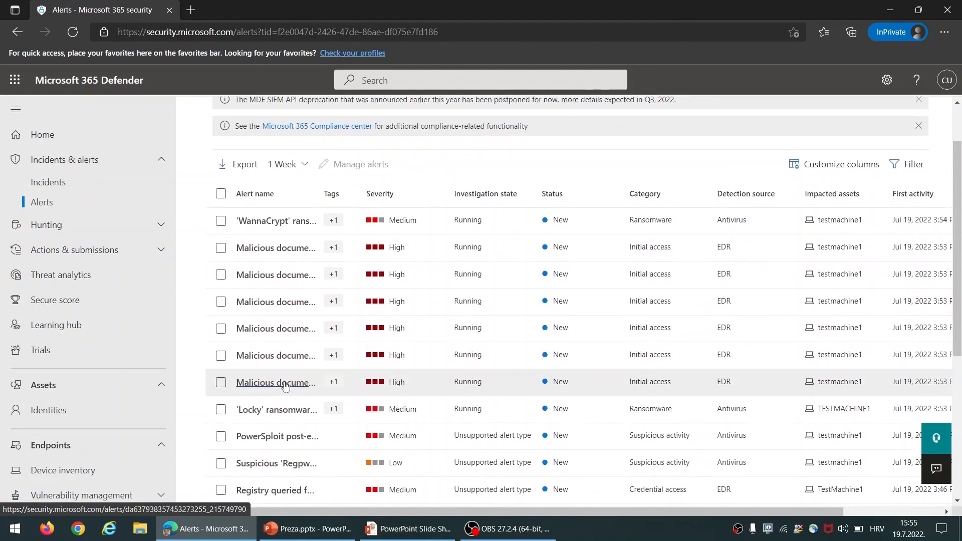
left_click(78, 183)
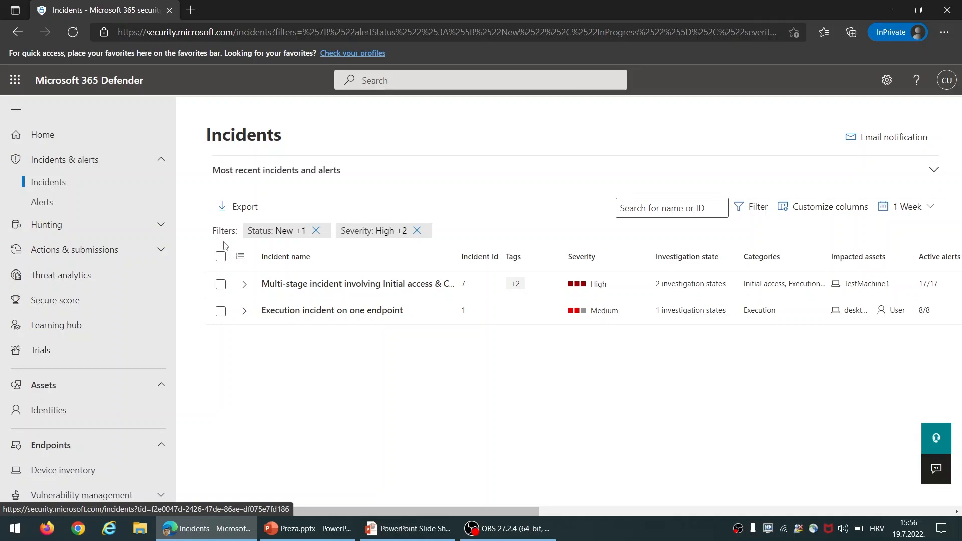
left_click(329, 284)
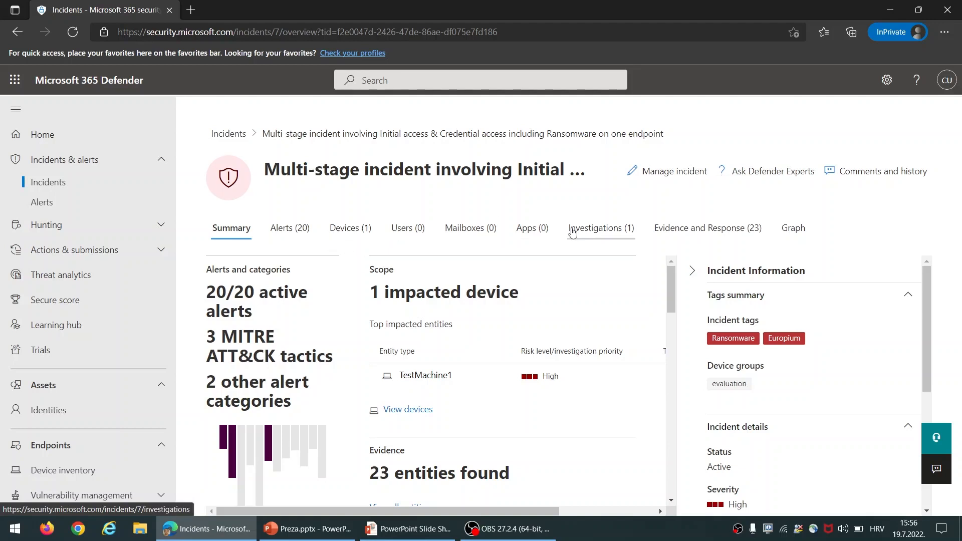
left_click(573, 229)
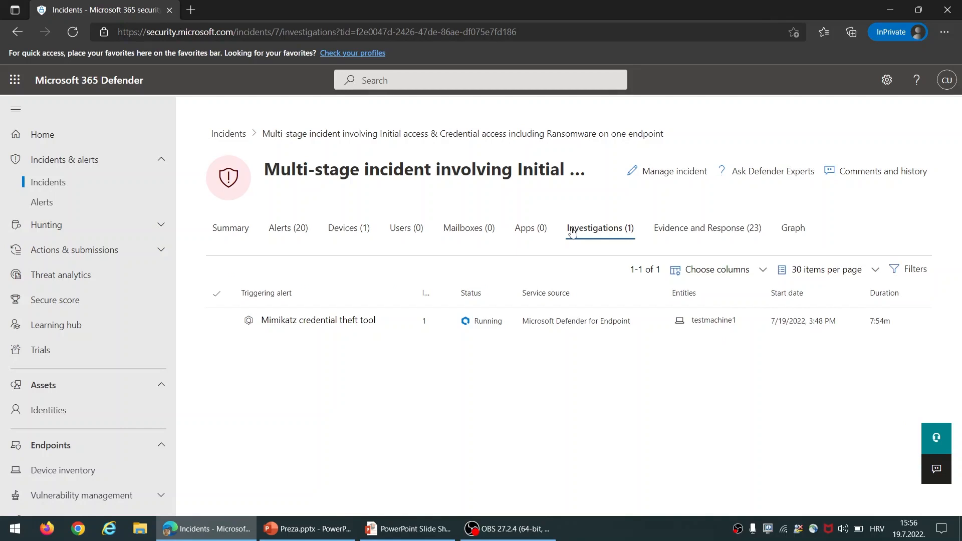
left_click(330, 326)
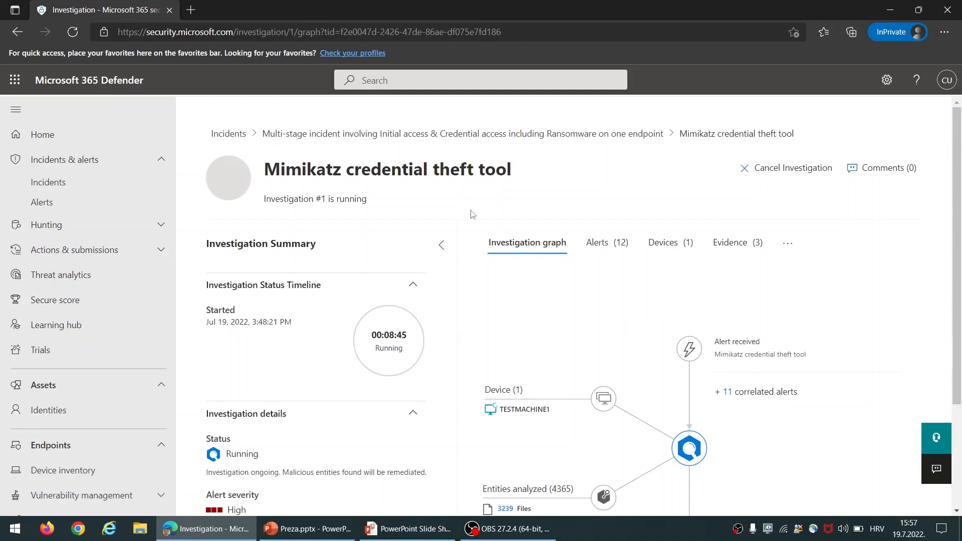
Play the multi-stage incident's attack story on the Graph tab, then return to Evaluation lab
left_click(234, 133)
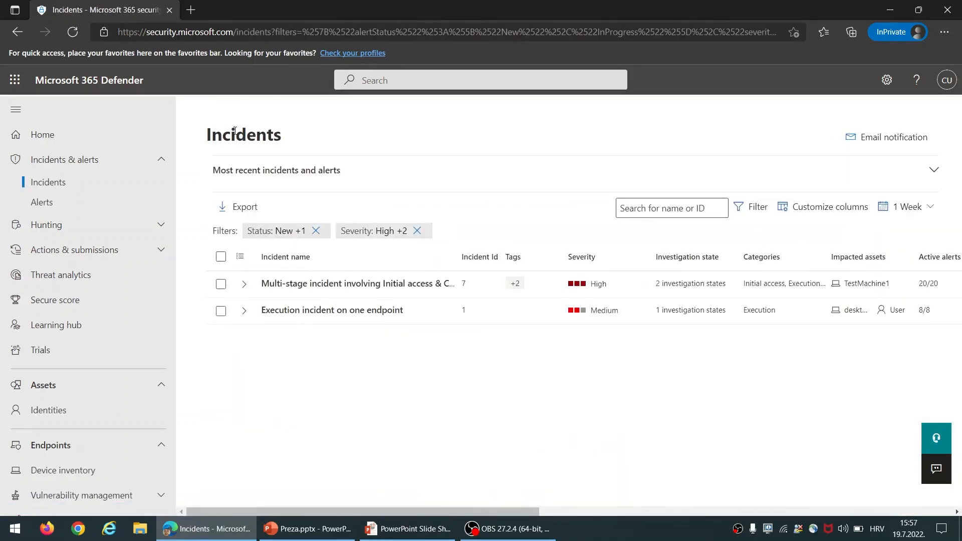
left_click(341, 292)
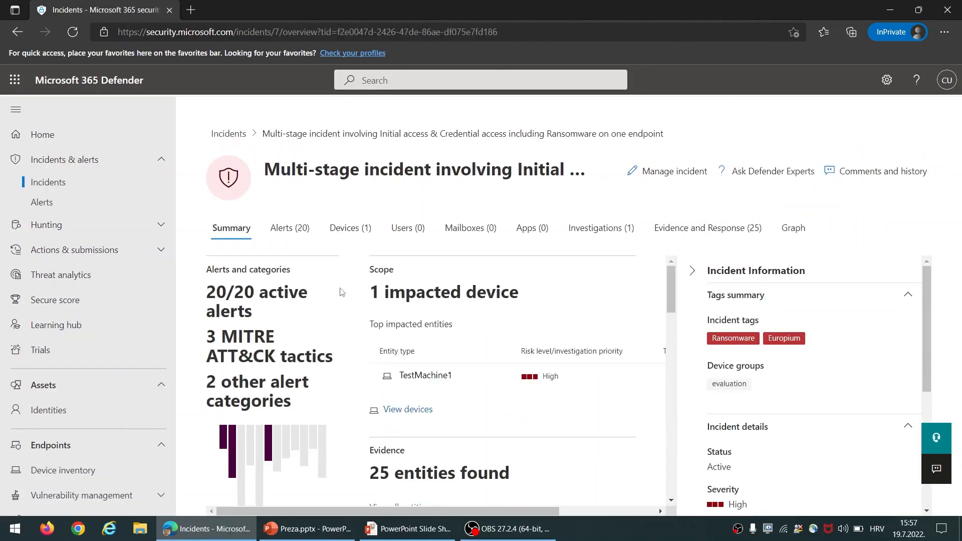
left_click(787, 226)
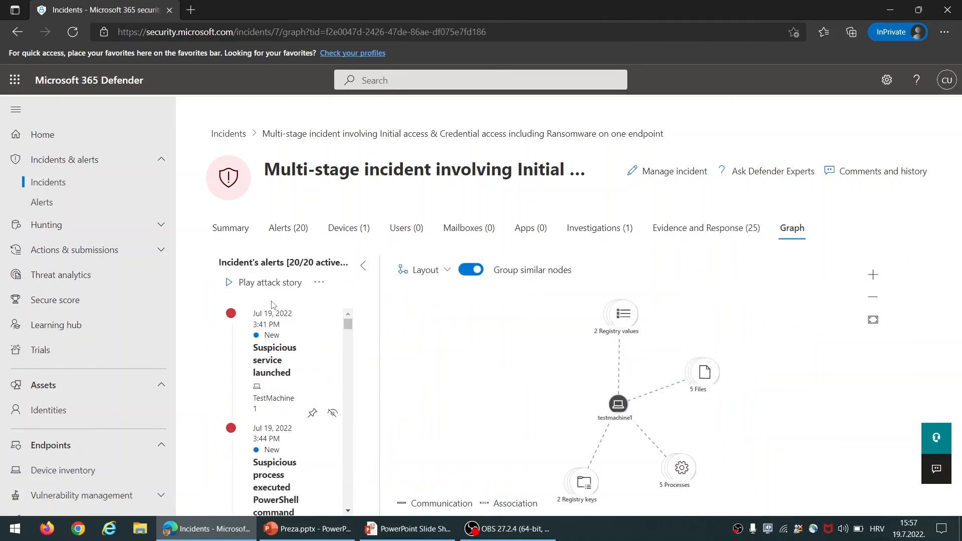
left_click(274, 291)
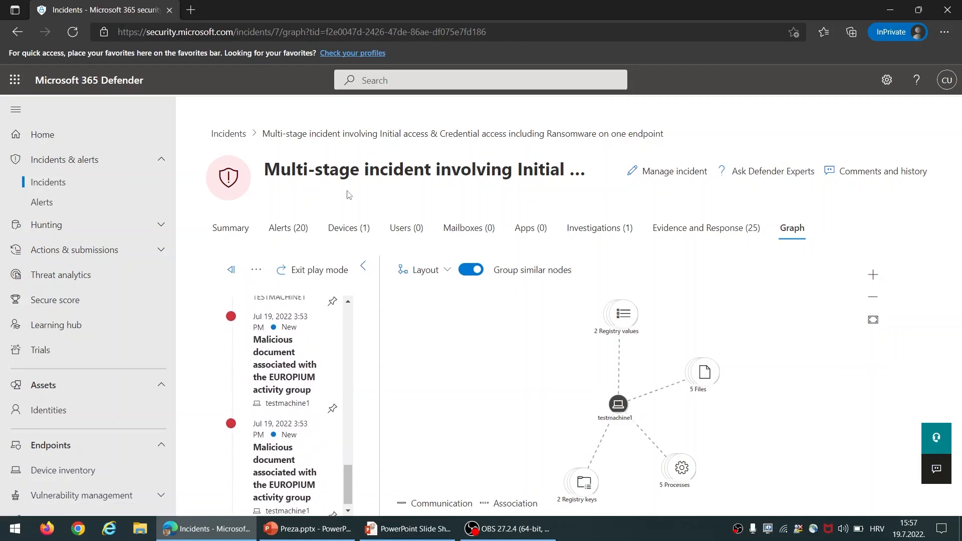
scroll(120, 287, "down", 5)
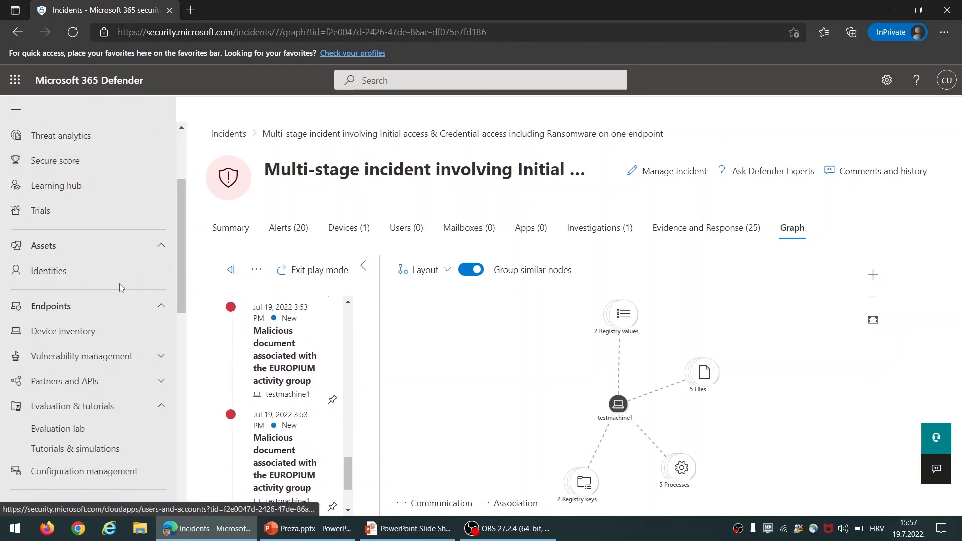
left_click(105, 332)
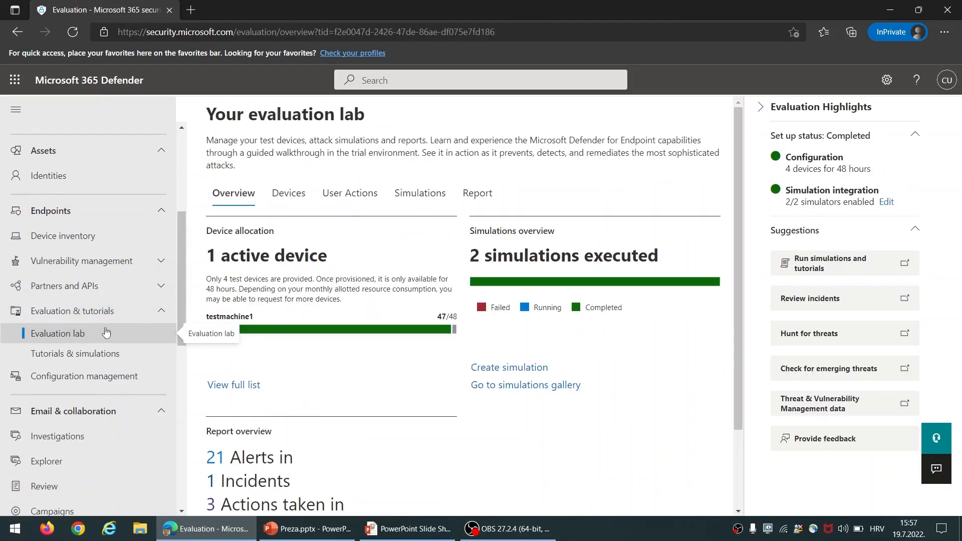
mouse_move(287, 331)
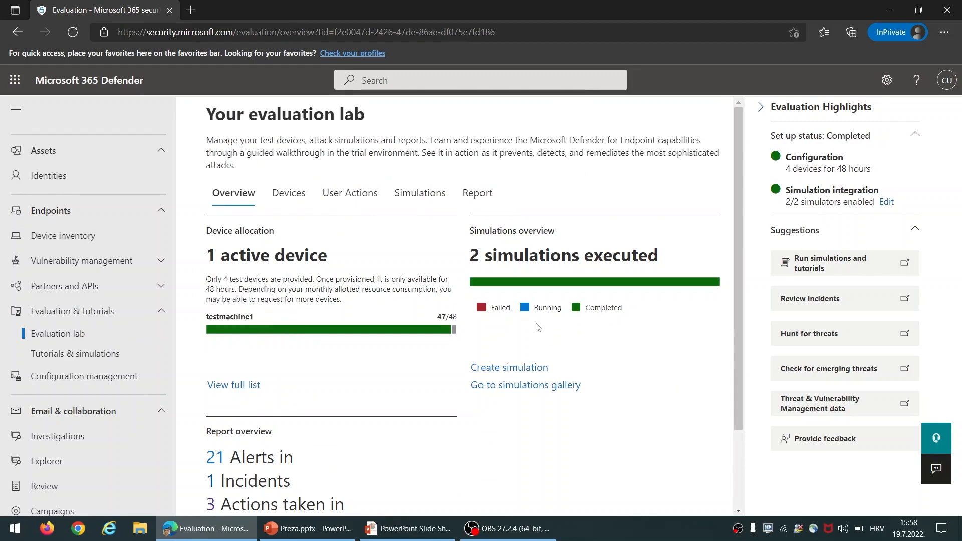
left_click(828, 300)
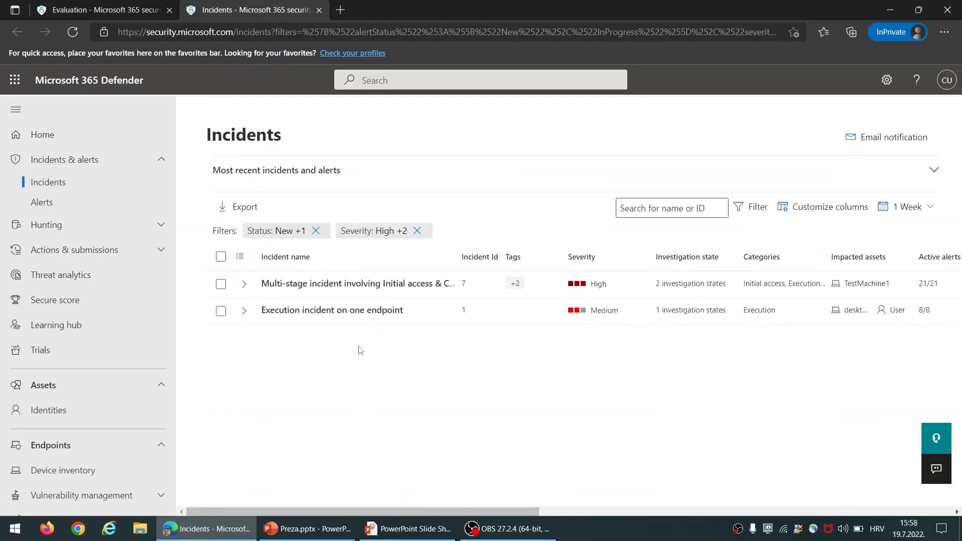
left_click(320, 10)
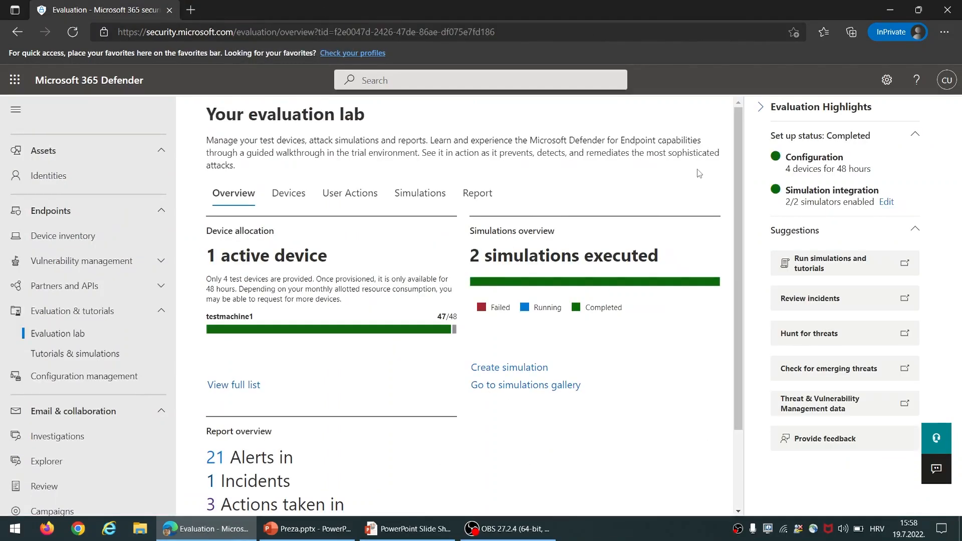
left_click(824, 334)
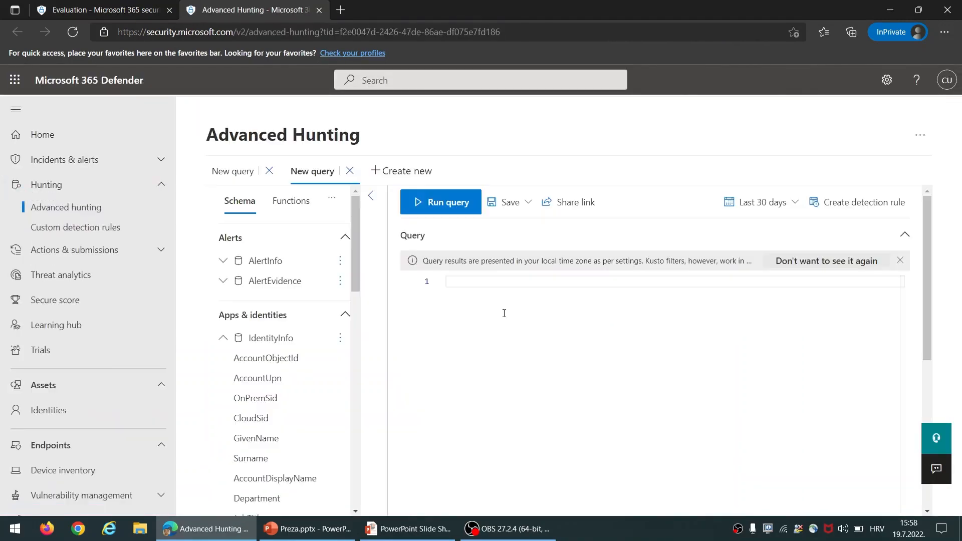
key("ctrl+v")
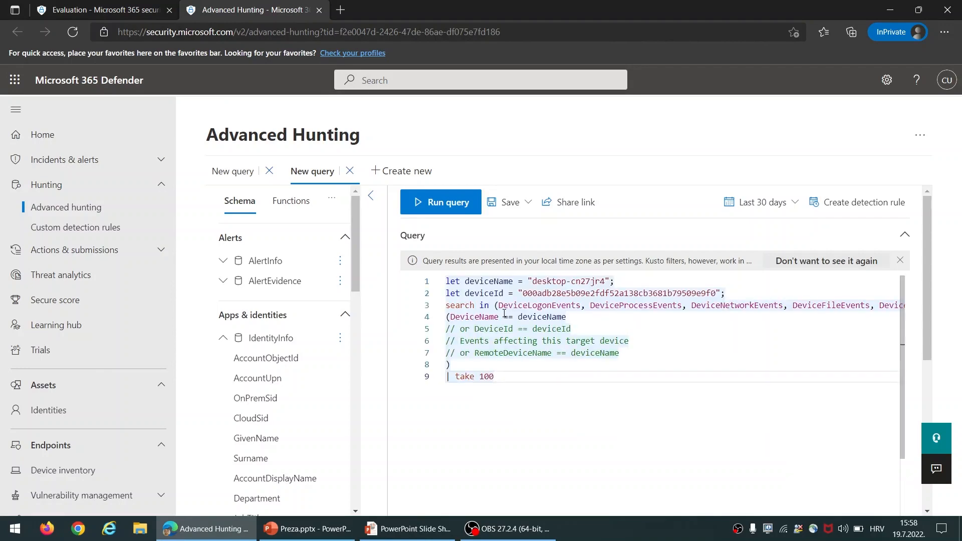
left_click(320, 10)
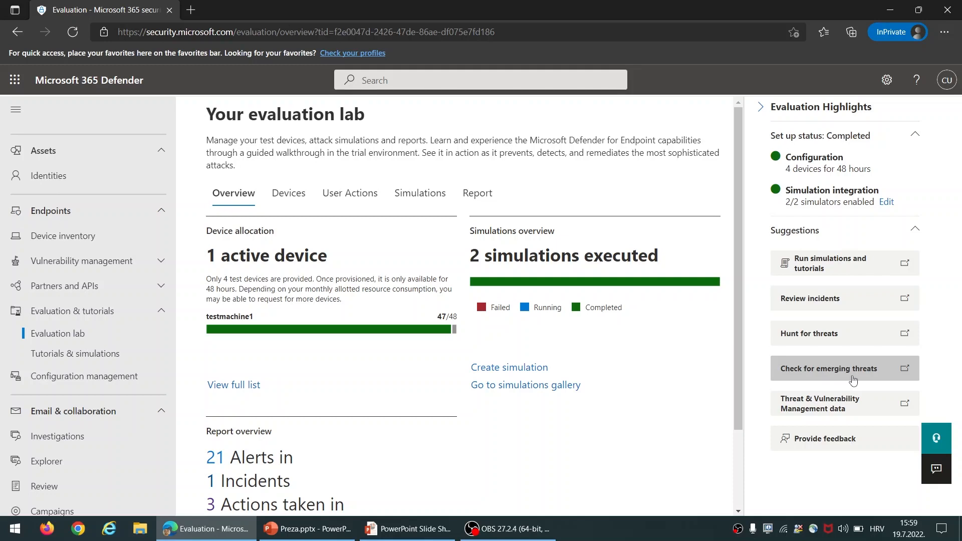
Go to the evaluation lab's Devices list and start adding a new test device
left_click(108, 333)
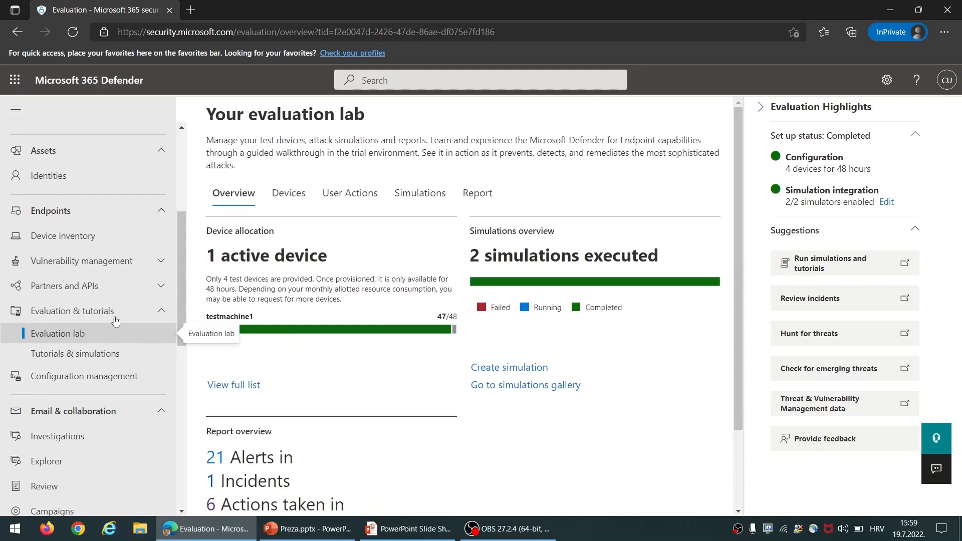
left_click(293, 196)
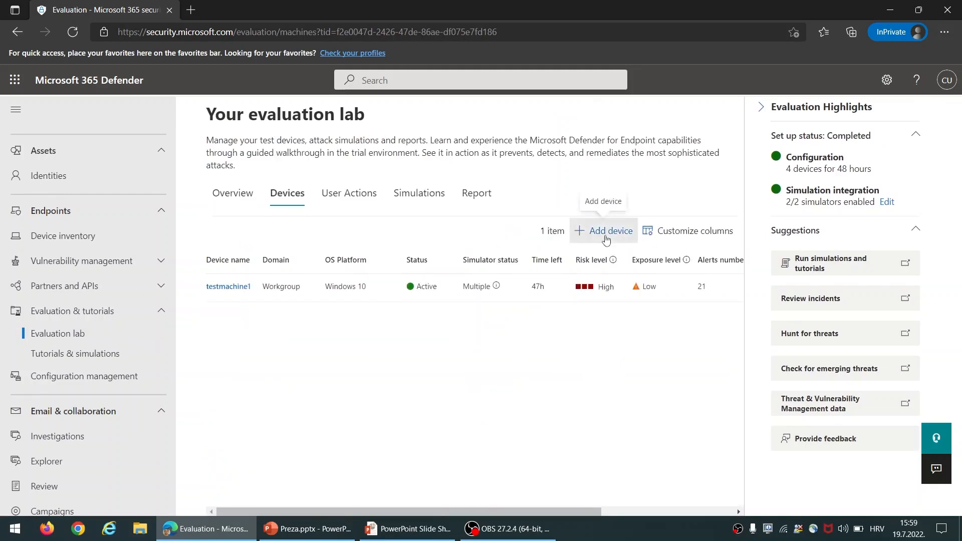
left_click(607, 241)
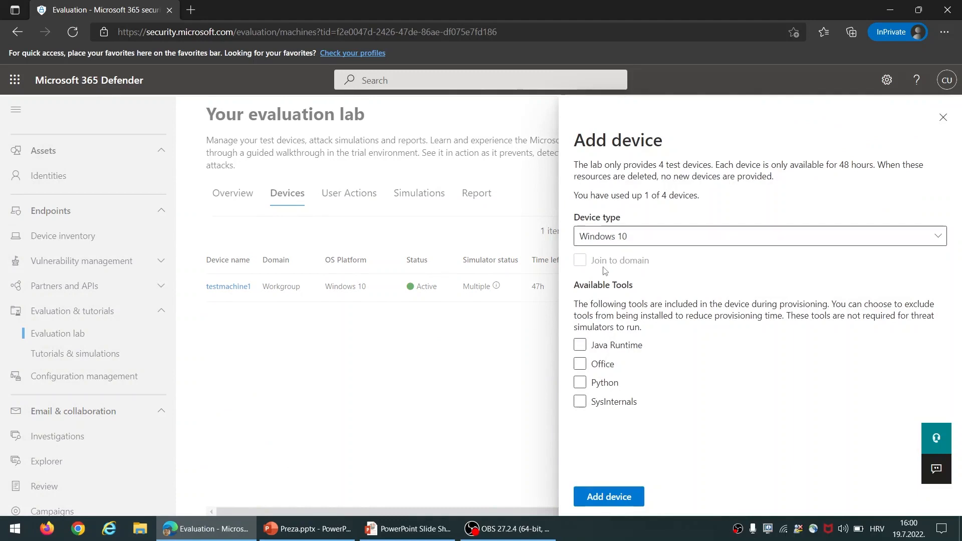
Choose Windows Server 2019, set it as domain controller, and add the device
left_click(645, 241)
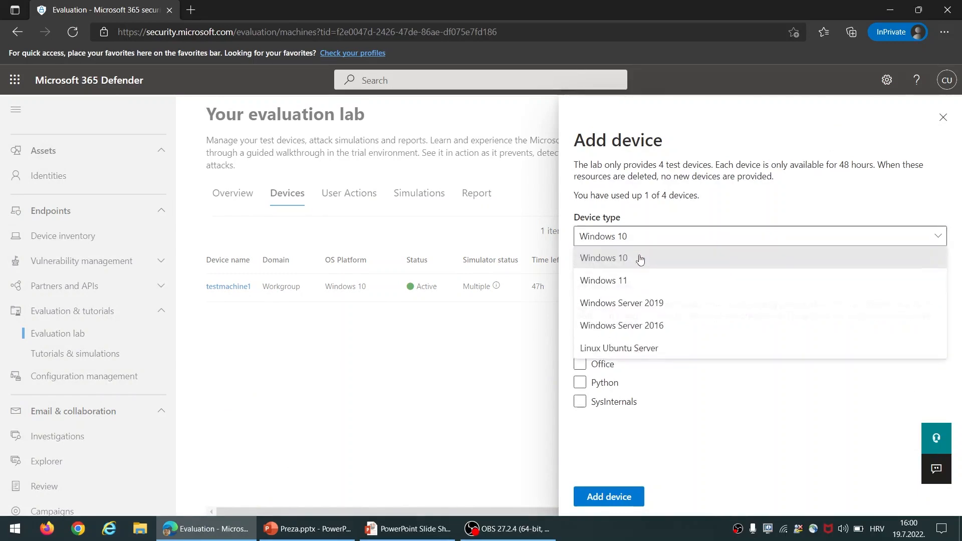
left_click(632, 279)
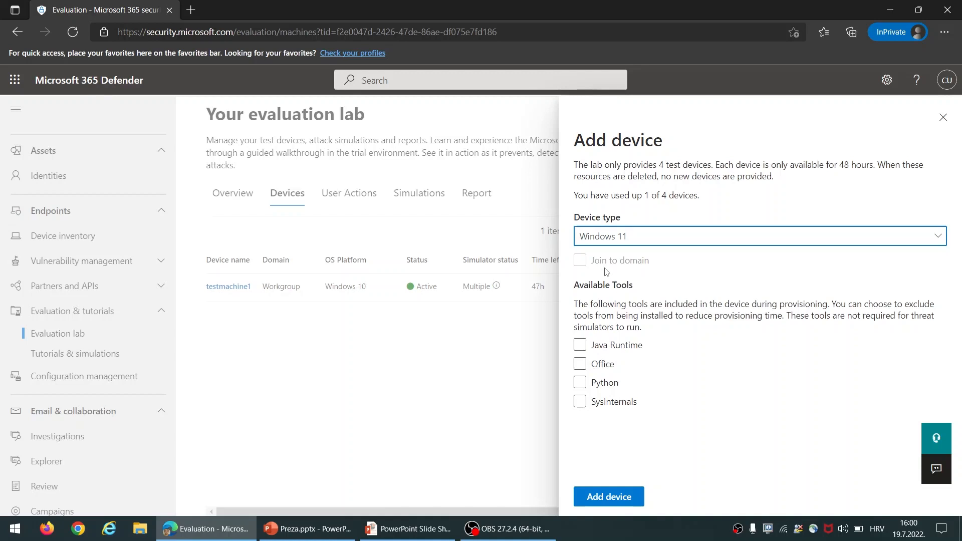
left_click(639, 244)
left_click(626, 301)
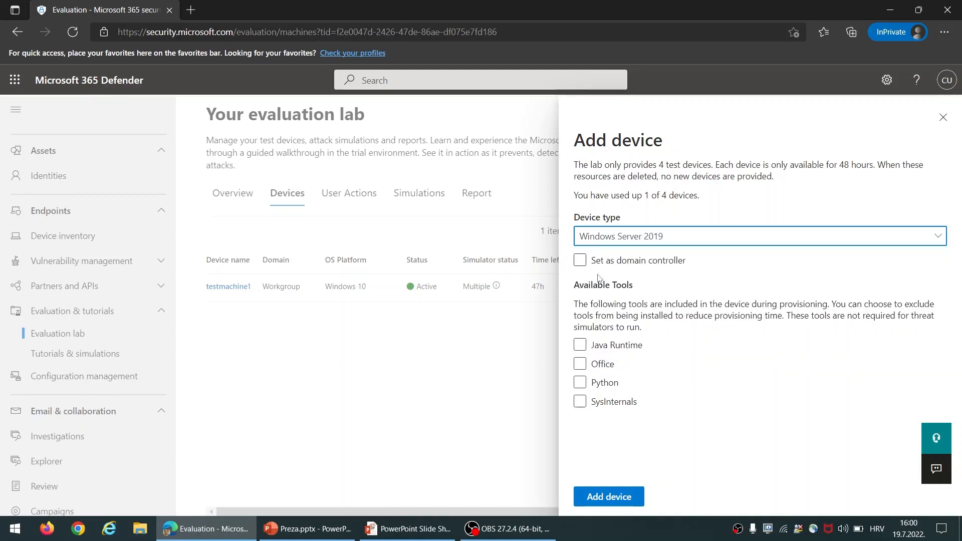
left_click(582, 261)
left_click(585, 266)
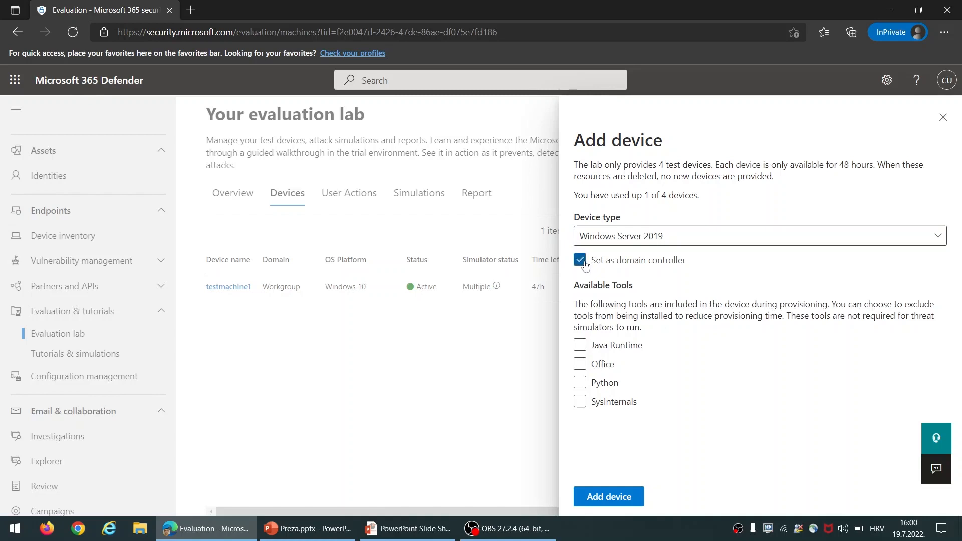
left_click(637, 504)
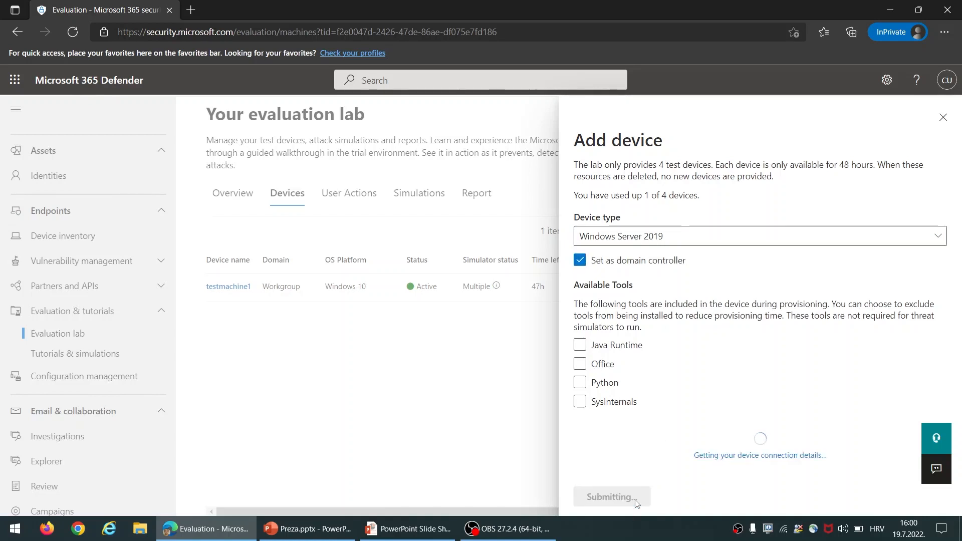